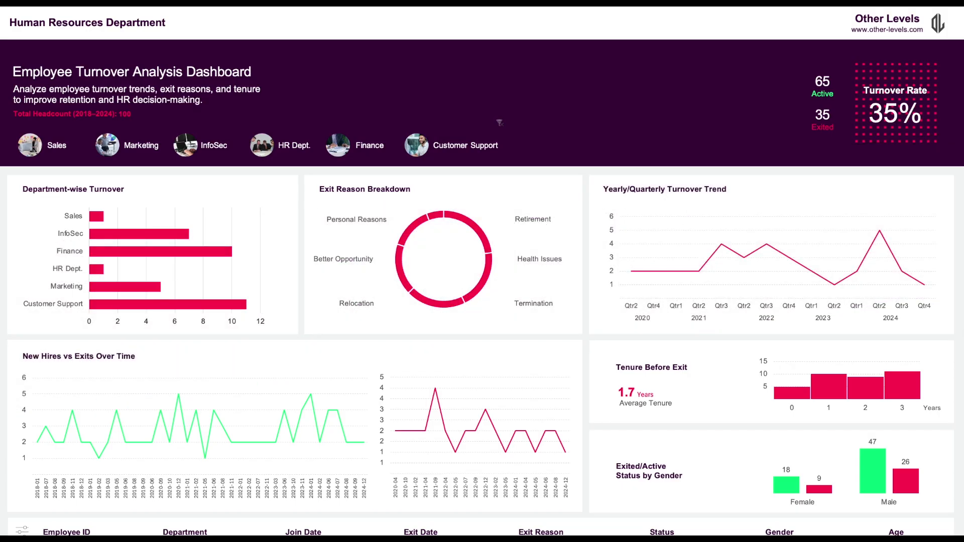
pyautogui.scroll(-5, 727, 34)
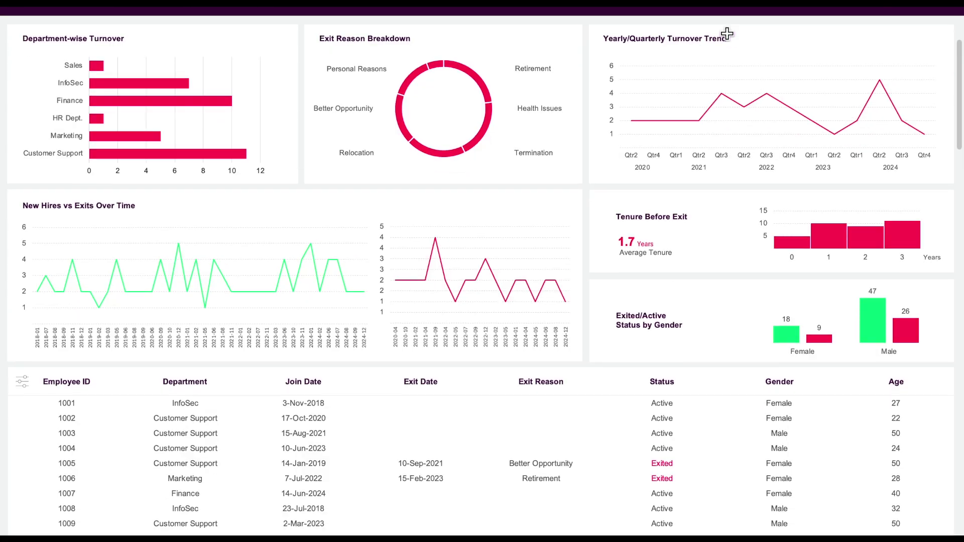
pyautogui.scroll(-8, 728, 33)
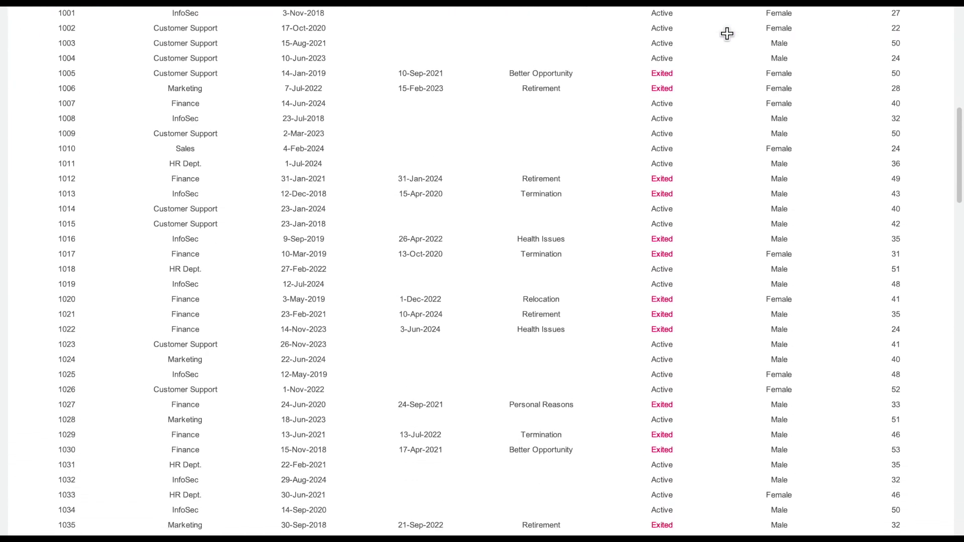
pyautogui.scroll(10, 728, 33)
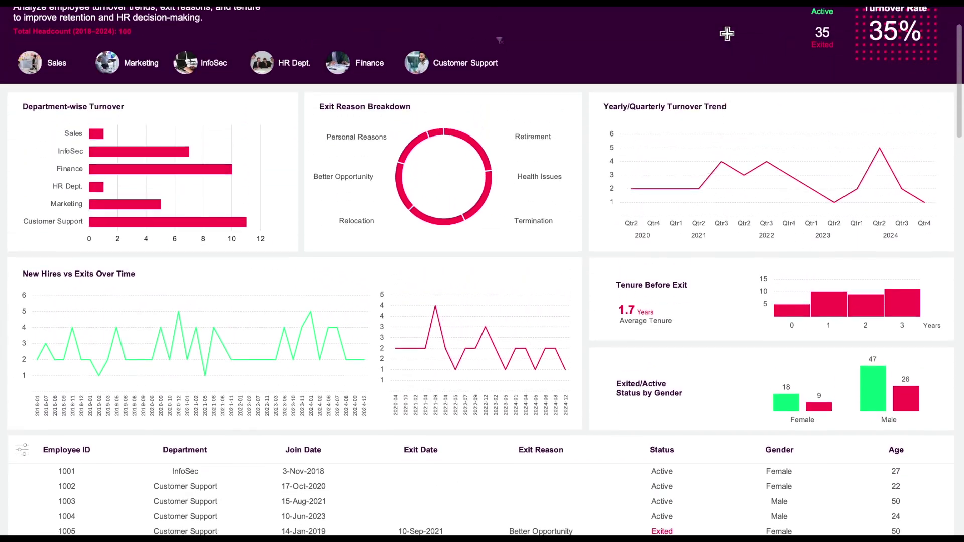
pyautogui.scroll(2, 728, 33)
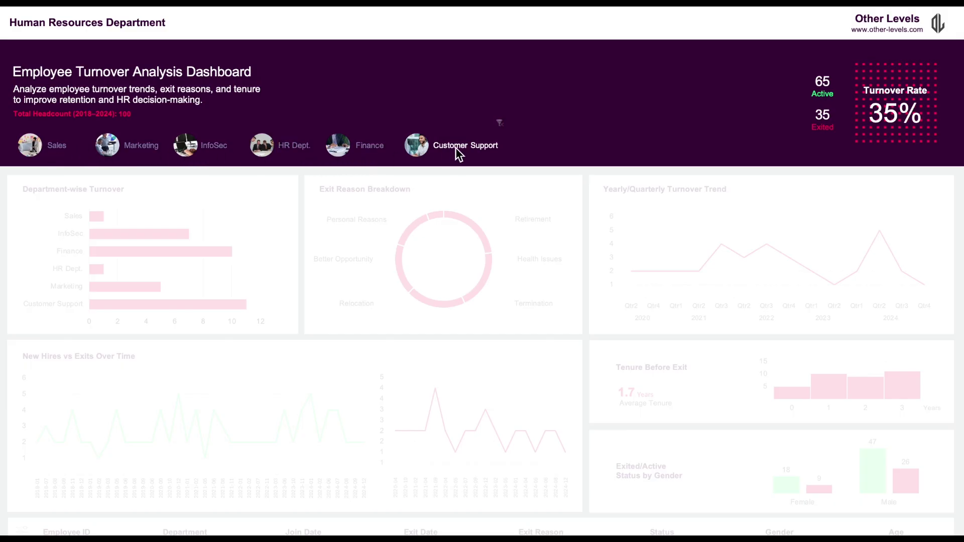
# Filter the dashboard by the Finance department, switch the filter to Customer Support, and clear it again
pyautogui.click(386, 149)
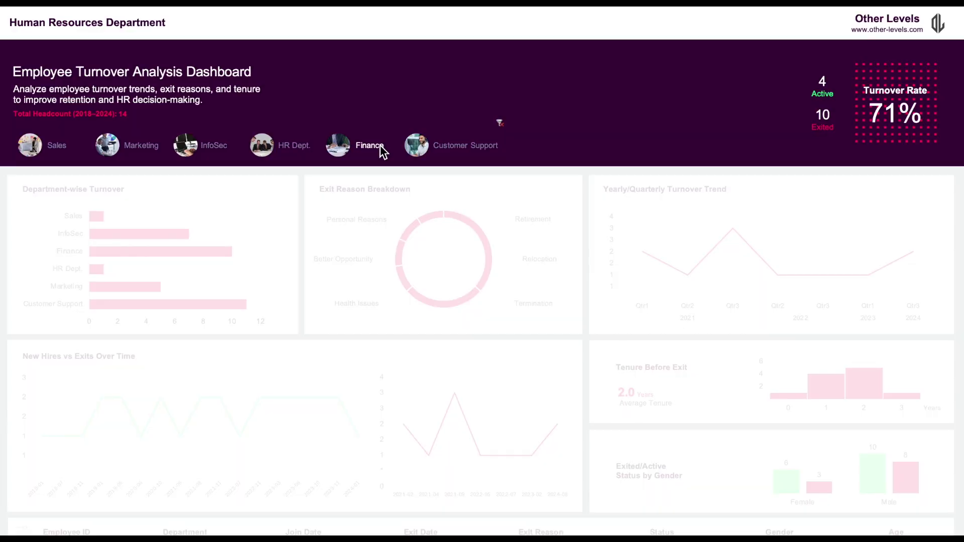
pyautogui.click(458, 151)
pyautogui.click(458, 151)
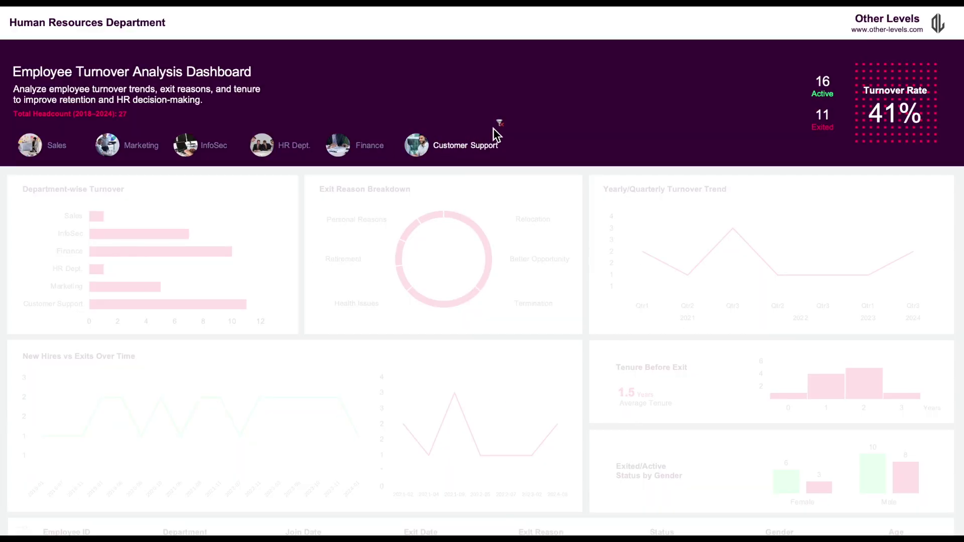
pyautogui.click(500, 124)
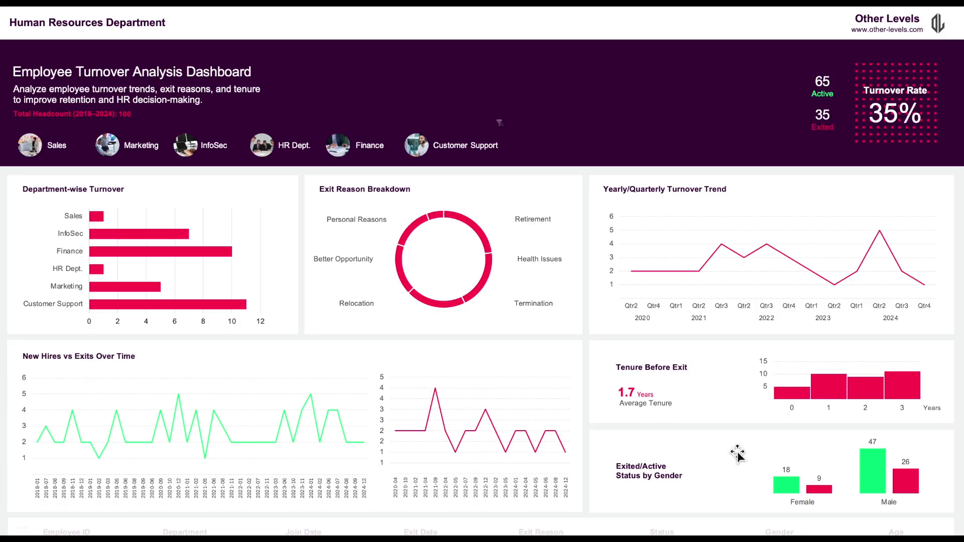
# Examine the employee records table below the dashboard charts and the pivot tables that feed each chart
pyautogui.scroll(-5, 737, 453)
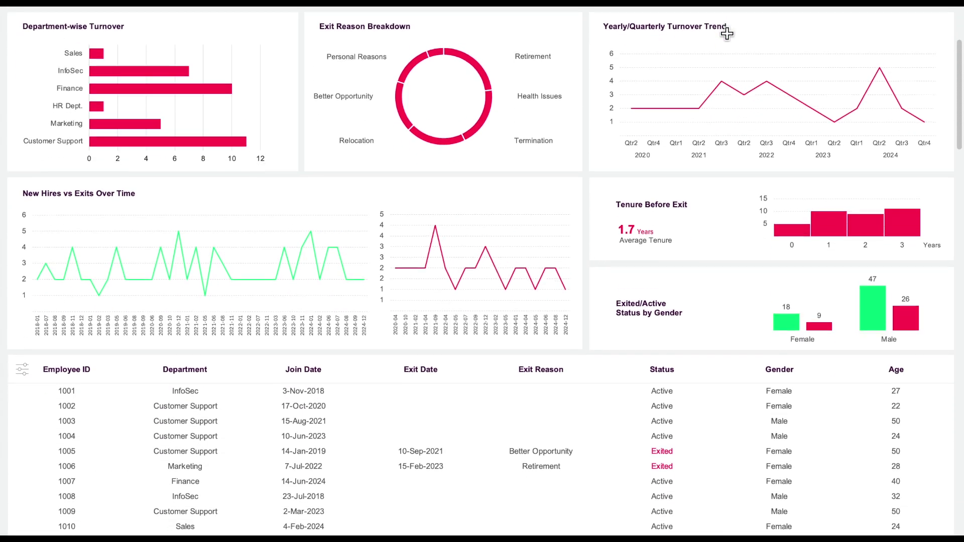
pyautogui.scroll(-6, 727, 33)
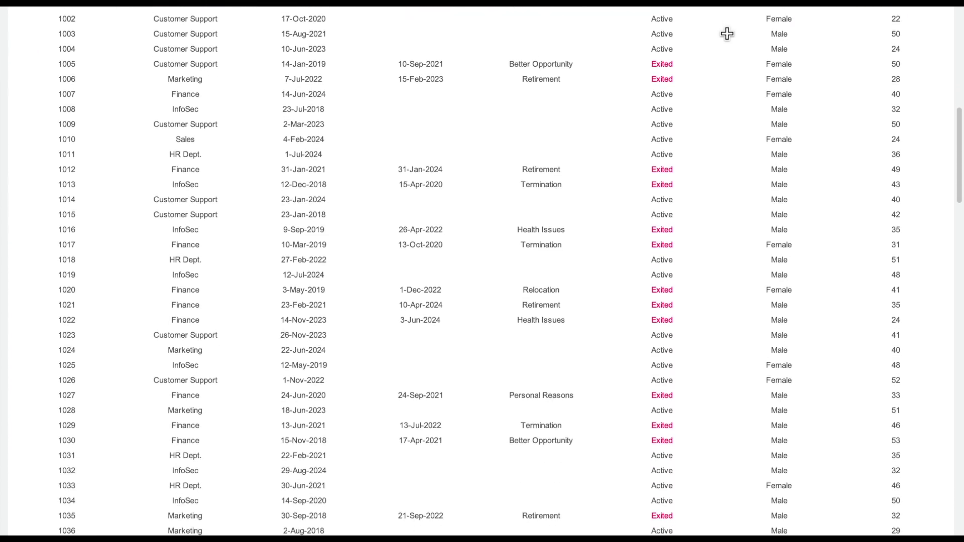
pyautogui.scroll(4, 243, 286)
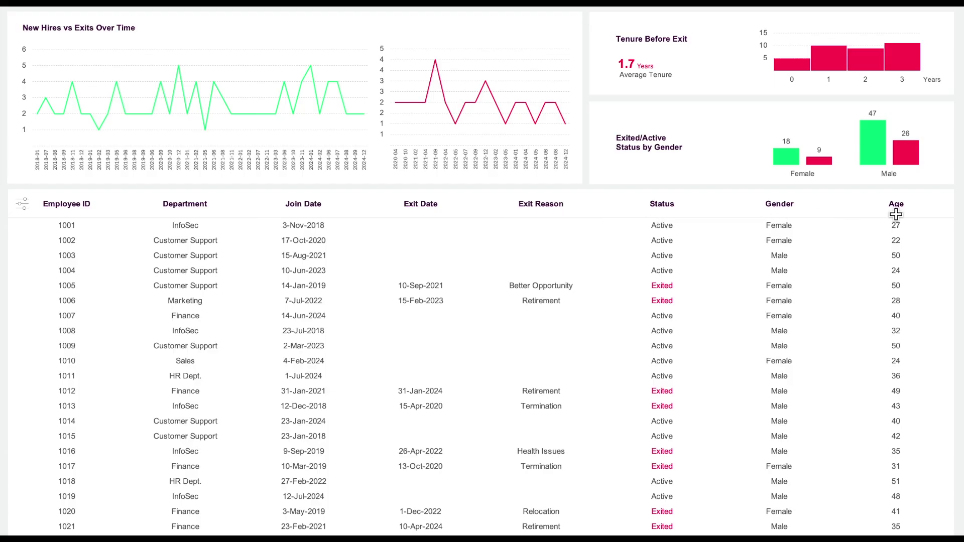
pyautogui.scroll(-6, 896, 214)
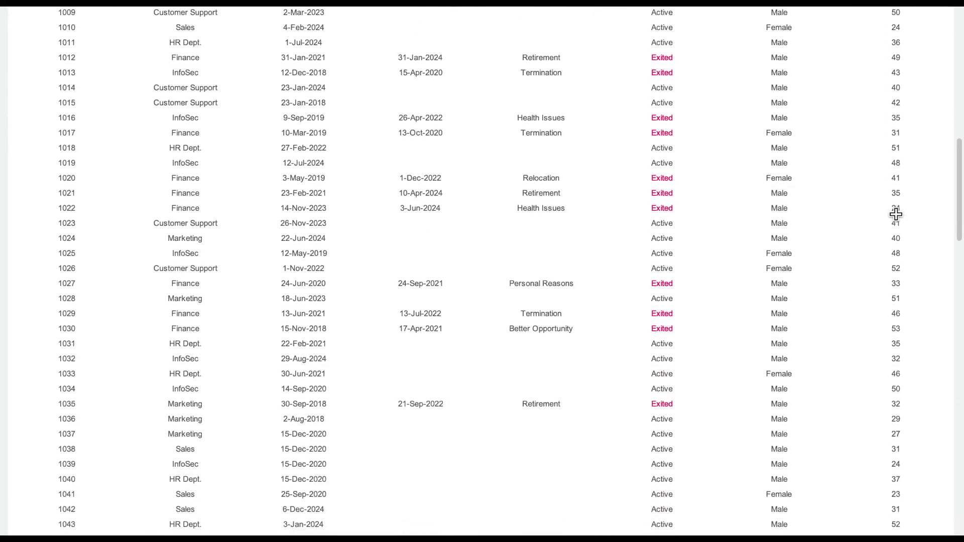
pyautogui.scroll(4, 897, 214)
pyautogui.scroll(2, 896, 214)
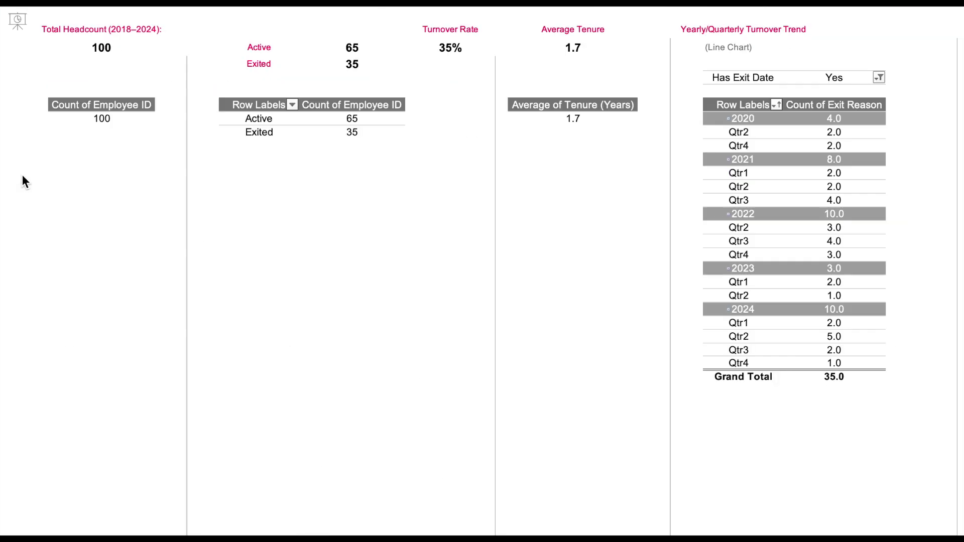
pyautogui.hscroll(10, 302, 194)
pyautogui.hscroll(12, 301, 194)
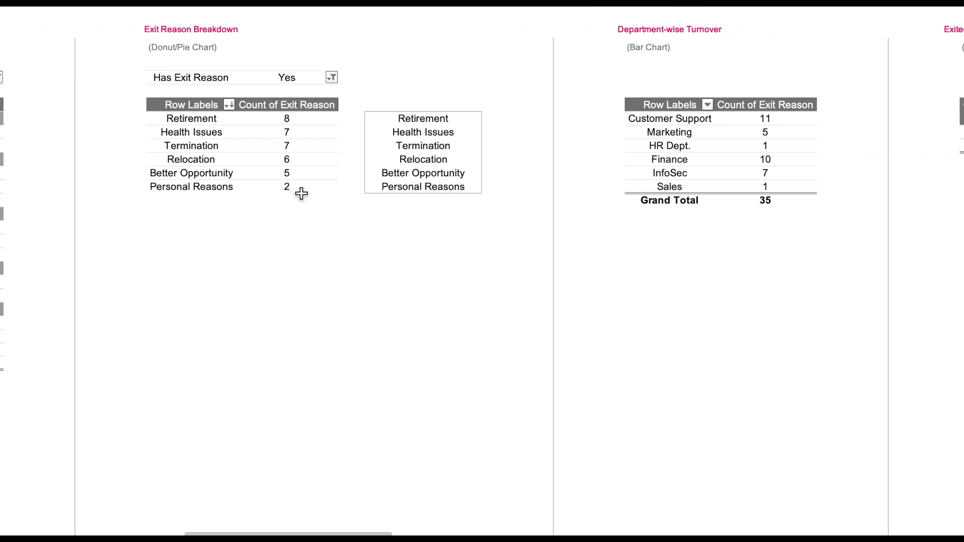
pyautogui.hscroll(20, 302, 194)
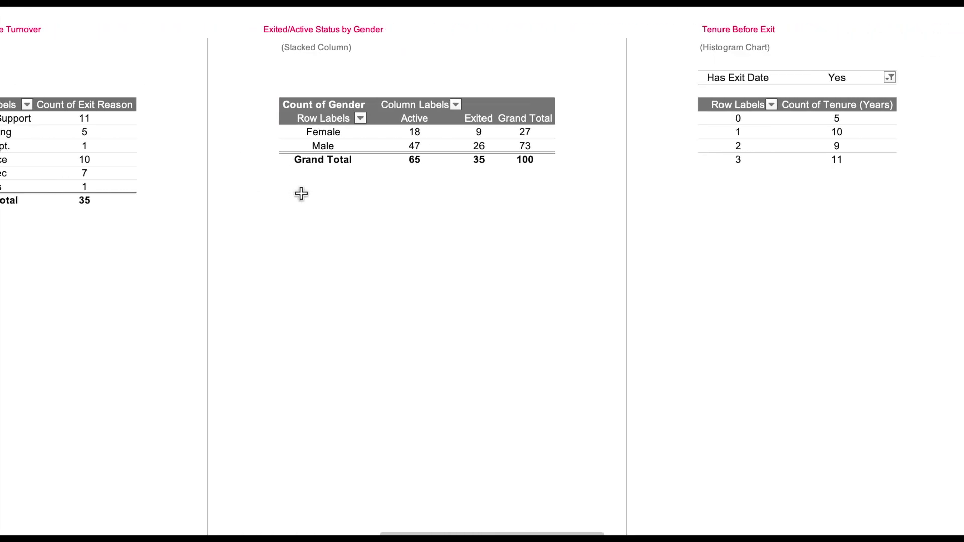
pyautogui.hscroll(-12, 302, 194)
pyautogui.hscroll(-15, 301, 194)
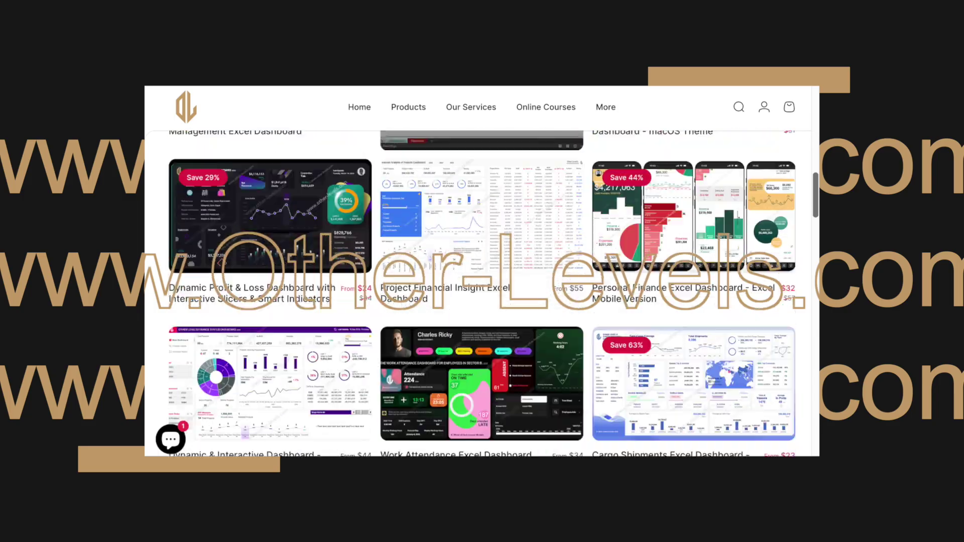
pyautogui.scroll(20, 482, 294)
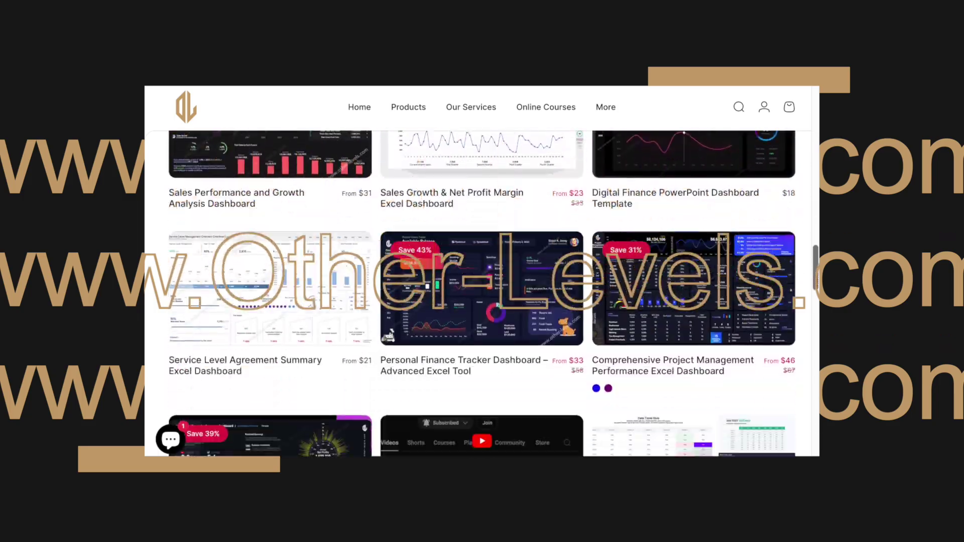
pyautogui.scroll(-20, 483, 294)
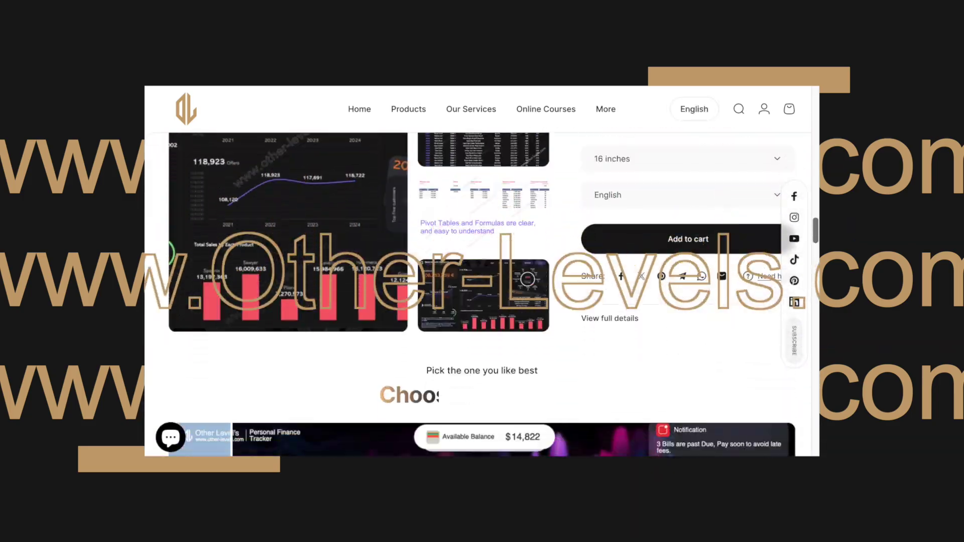
pyautogui.scroll(-5, 482, 294)
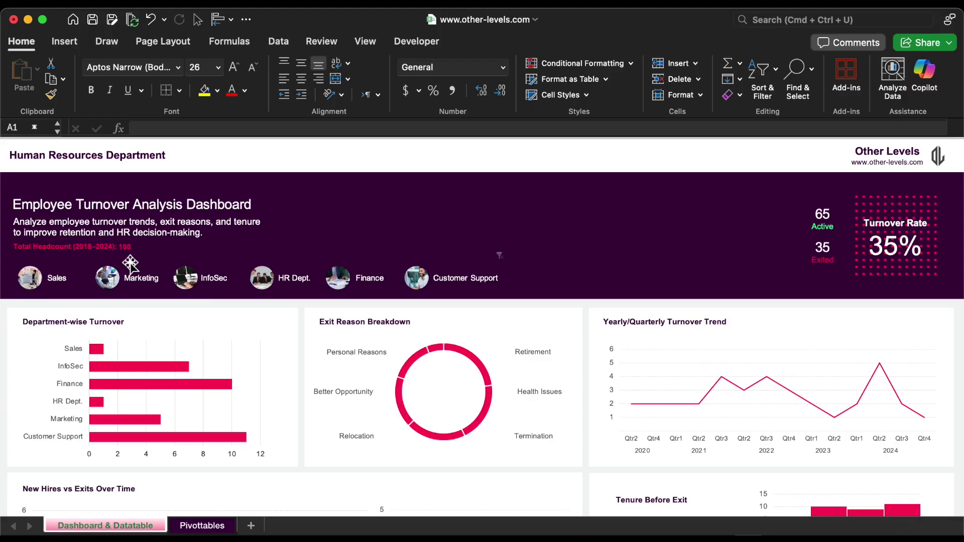
# Start a PivotTable from the employee data table, Table1, with an existing worksheet as its destination
pyautogui.scroll(-10, 131, 264)
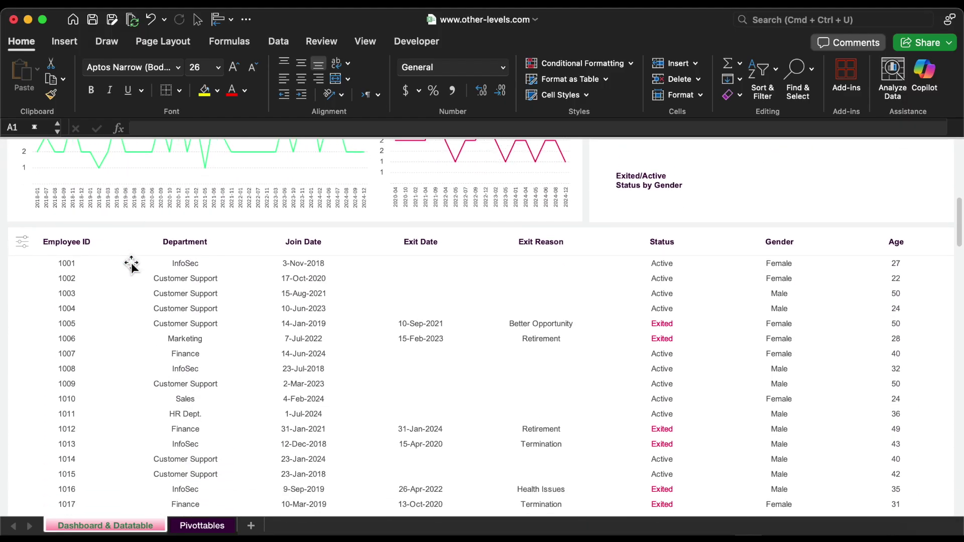
pyautogui.scroll(-2, 130, 264)
pyautogui.click(95, 215)
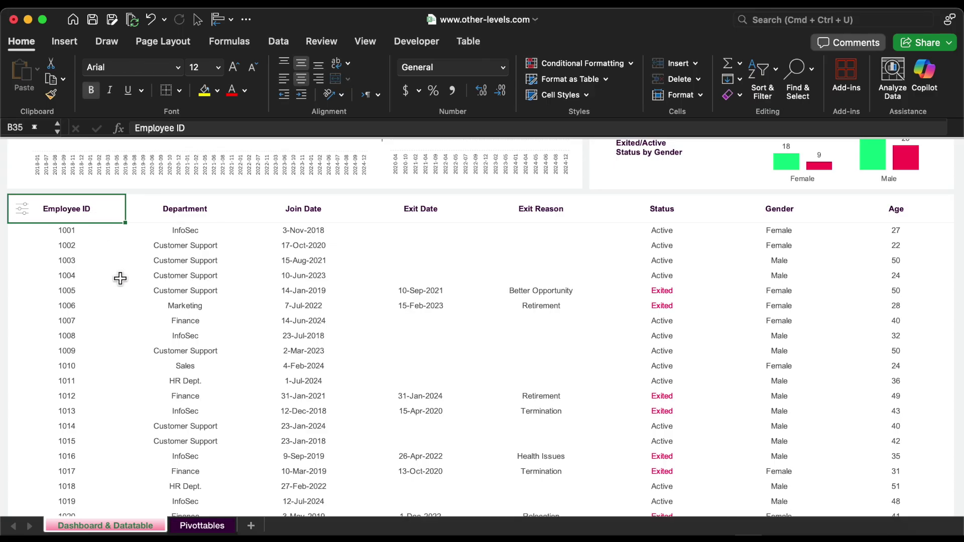
pyautogui.moveTo(75, 230); pyautogui.dragTo(71, 411)
pyautogui.scroll(3, 120, 316)
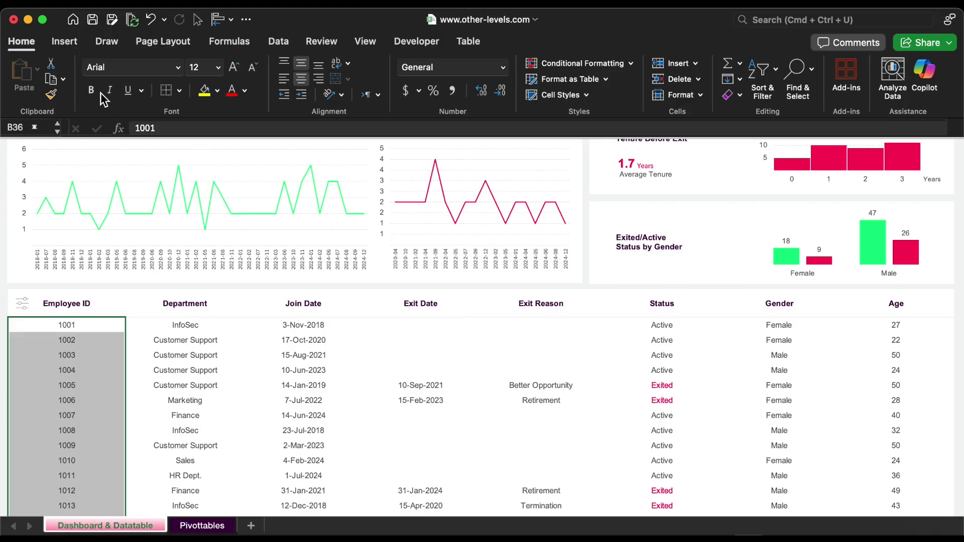
pyautogui.click(64, 41)
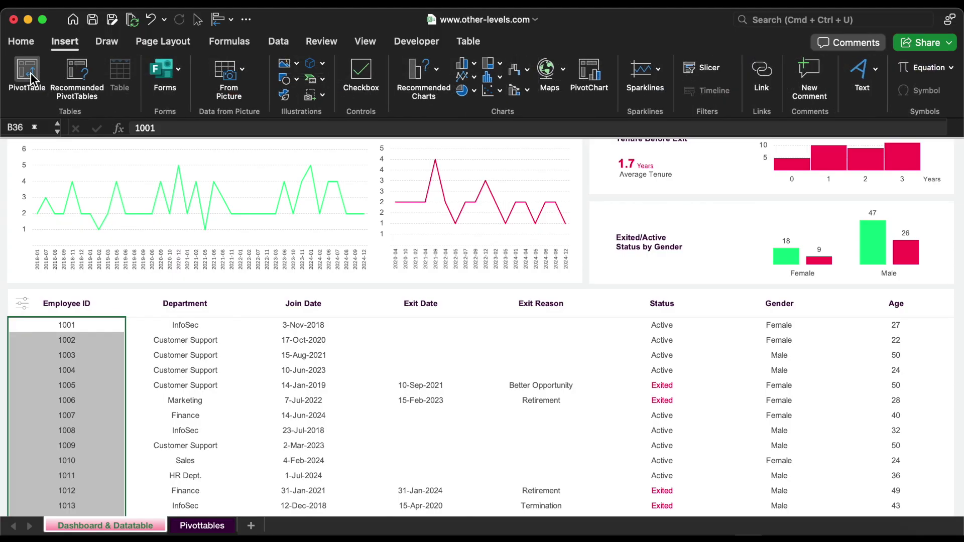
pyautogui.click(31, 74)
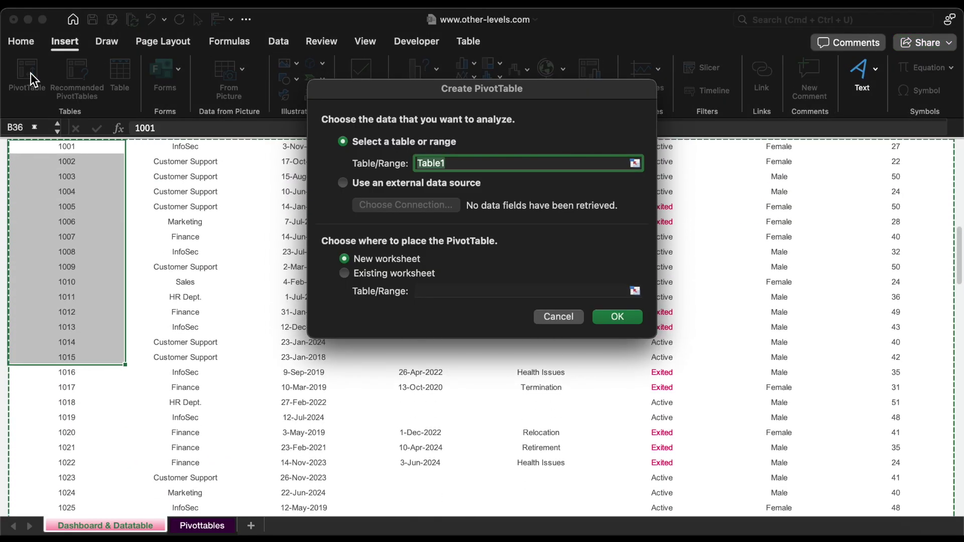
pyautogui.click(370, 274)
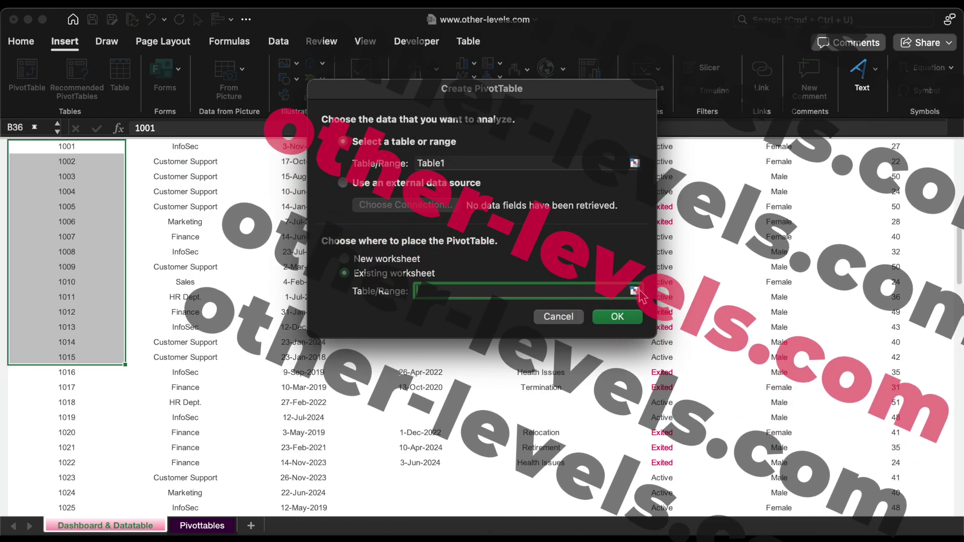
pyautogui.click(635, 291)
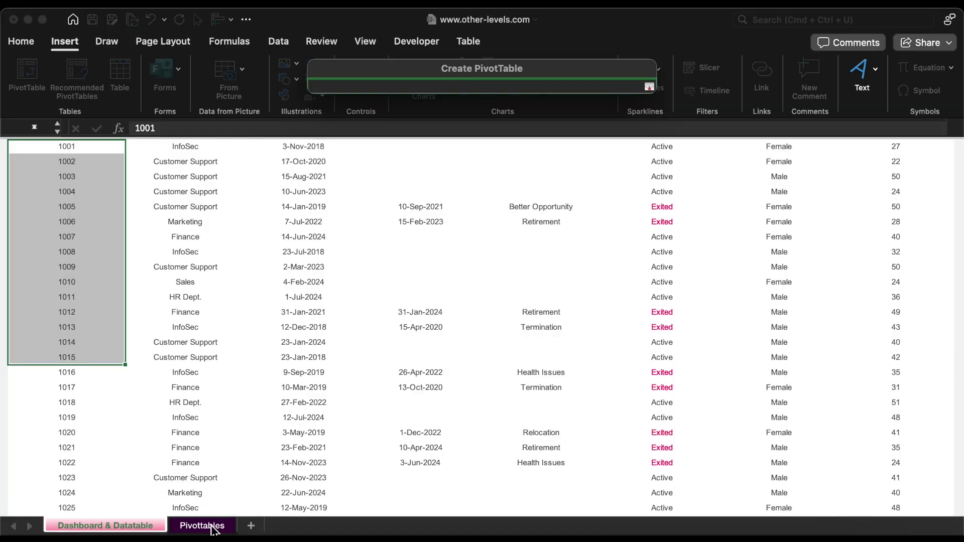
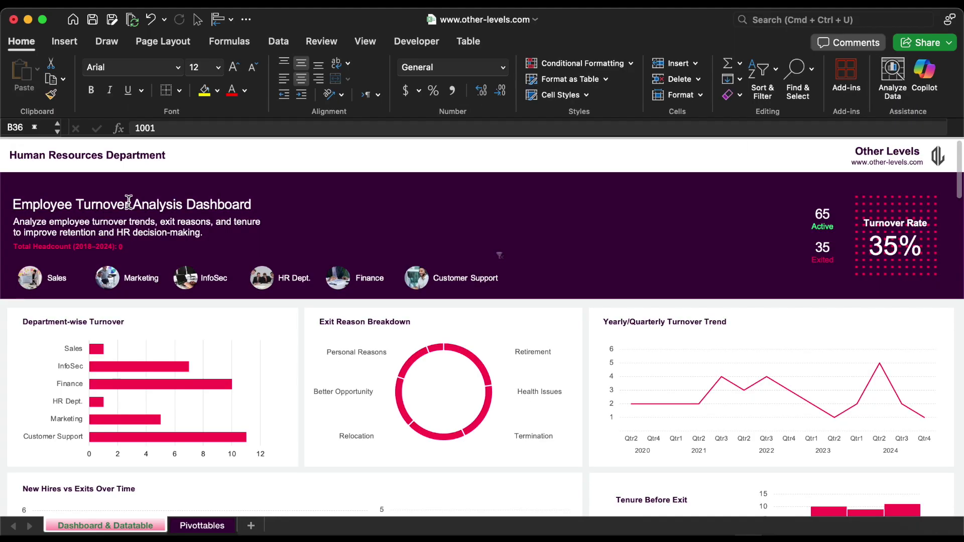
# Insert a text box in the dashboard's header banner and link it to cell B3 of the Pivottables sheet
pyautogui.click(65, 41)
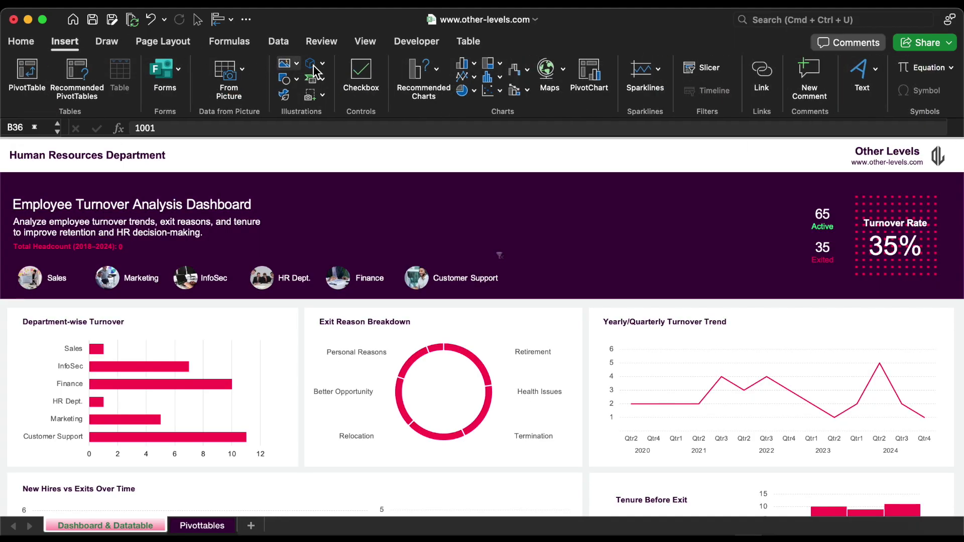
pyautogui.click(862, 73)
pyautogui.click(812, 119)
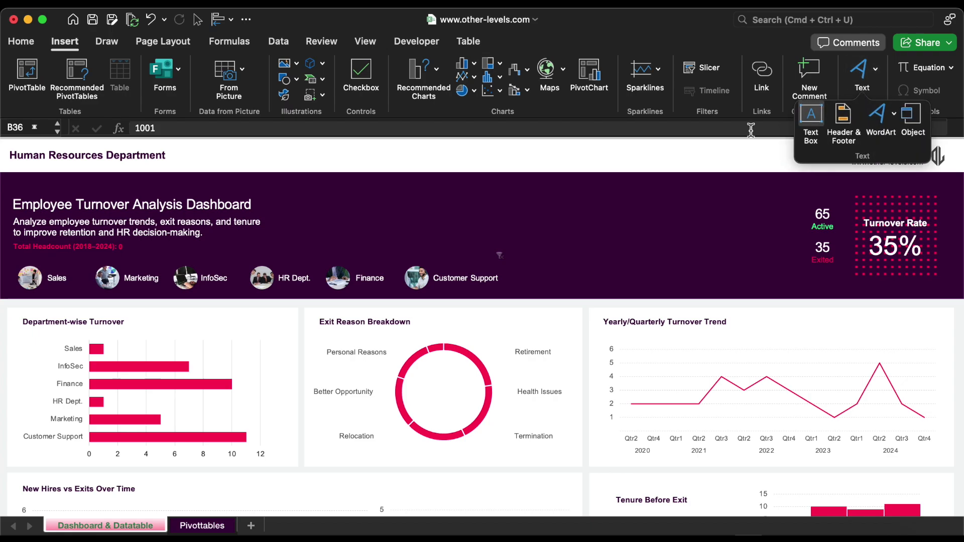
pyautogui.moveTo(510, 192); pyautogui.dragTo(405, 245)
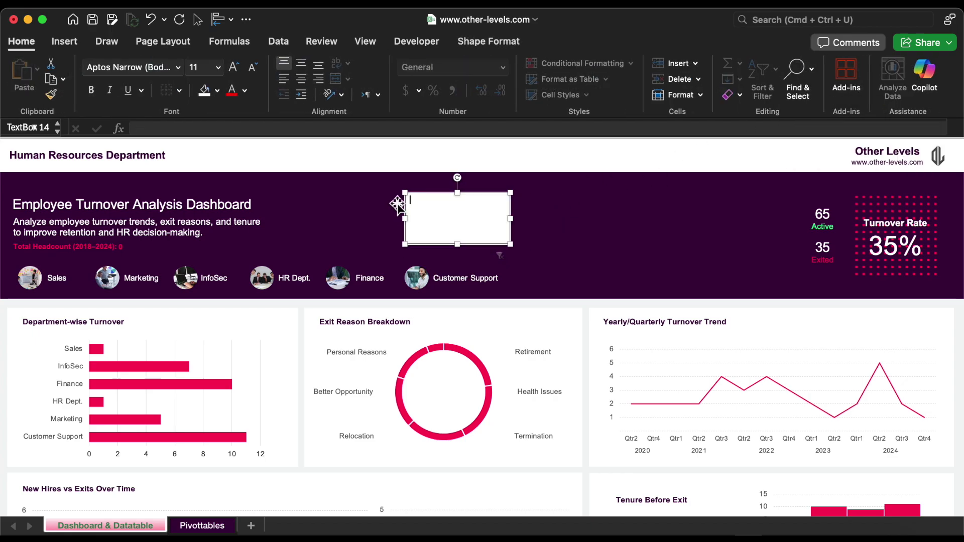
pyautogui.write('=')
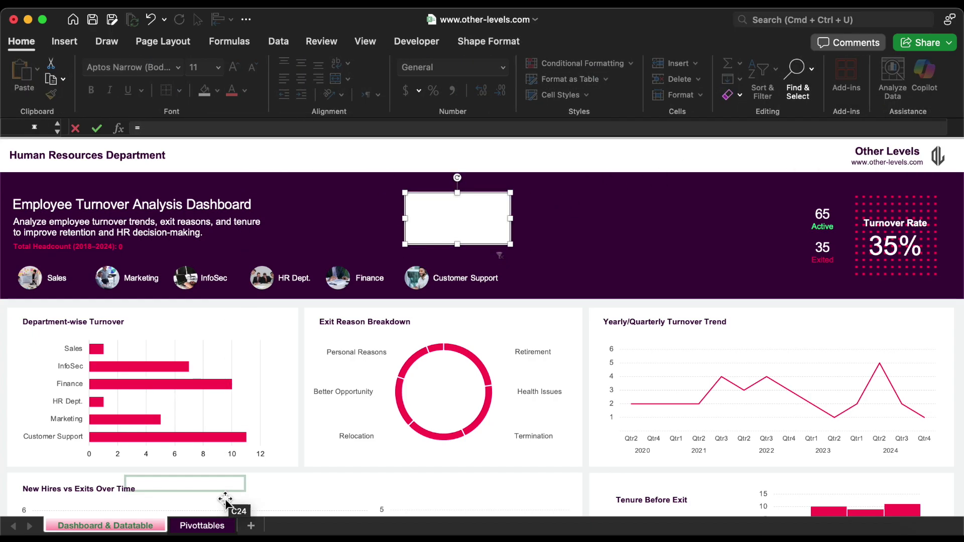
pyautogui.click(206, 525)
pyautogui.click(114, 178)
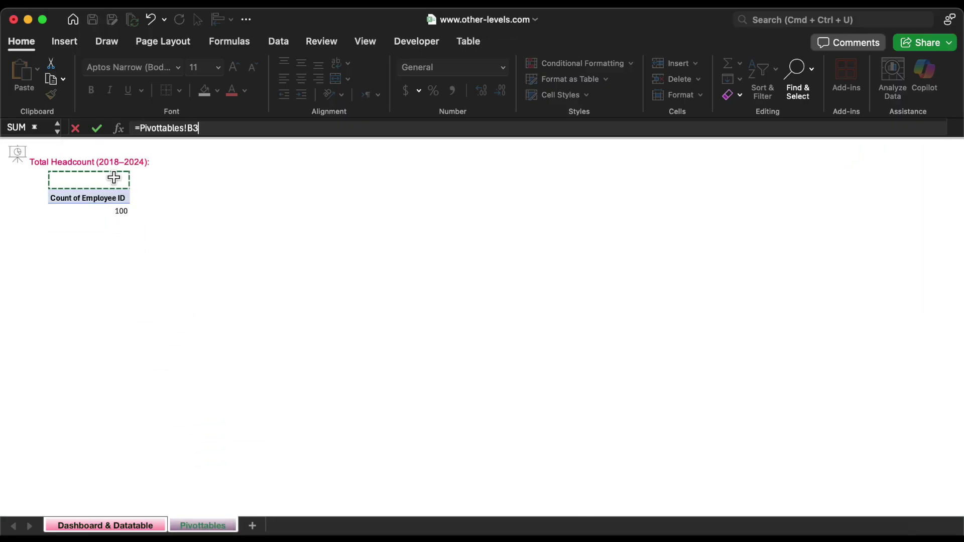
pyautogui.press('Return')
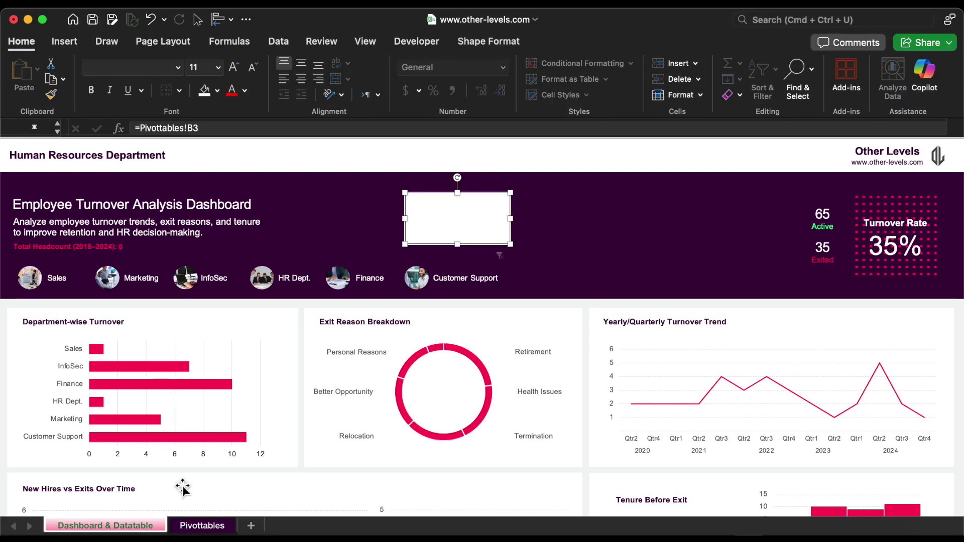
# Enter a GETPIVOTDATA formula in cell B3 of the Pivottables sheet that returns the Employee ID count from the pivot table
pyautogui.click(197, 526)
pyautogui.click(113, 179)
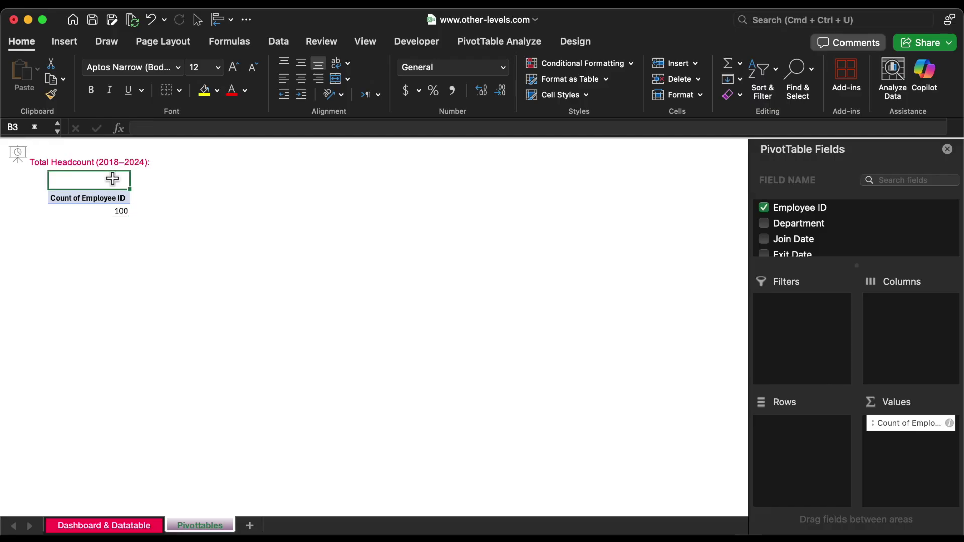
pyautogui.write('=')
pyautogui.click(122, 212)
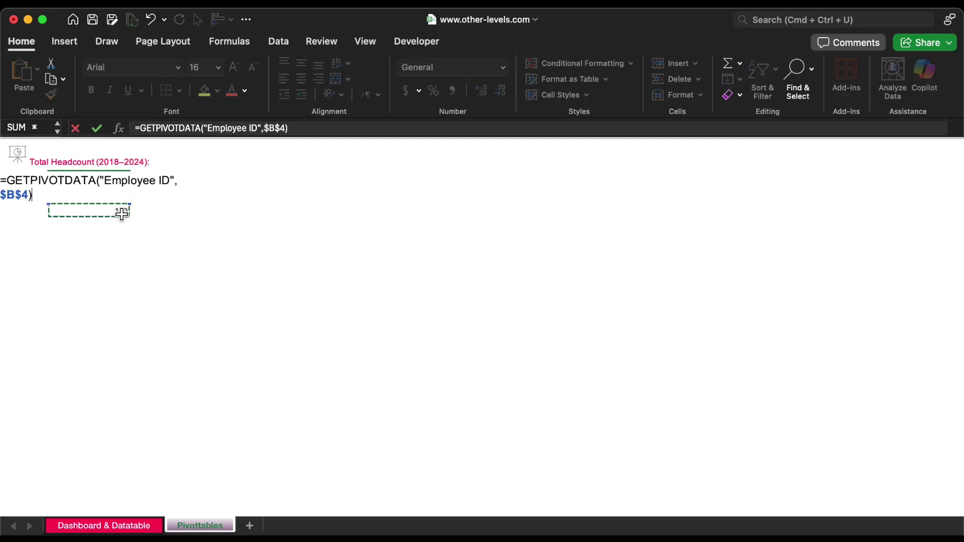
pyautogui.press('Return')
pyautogui.click(123, 241)
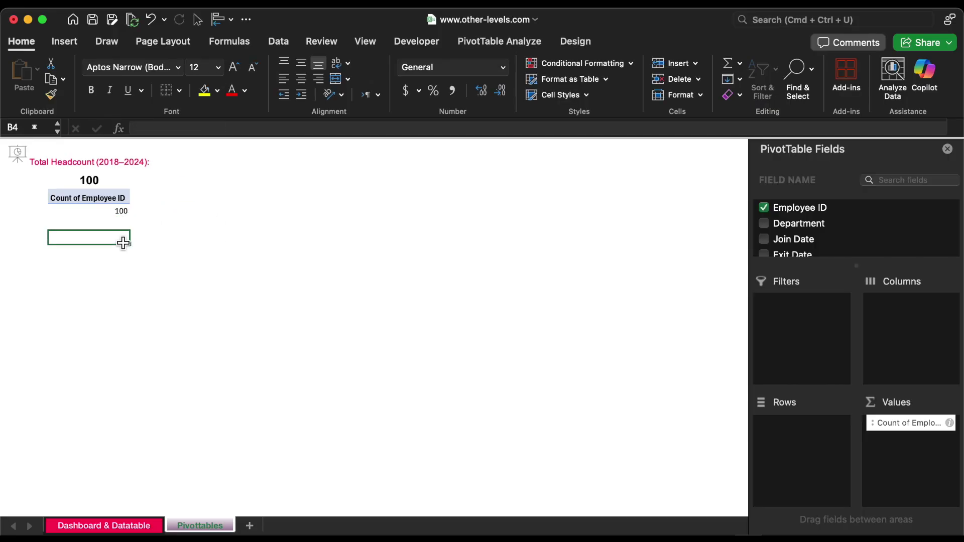
# Move the headcount pivot table down one row to start at B5 and apply a medium style with a dark grey header
pyautogui.moveTo(107, 199); pyautogui.dragTo(107, 224)
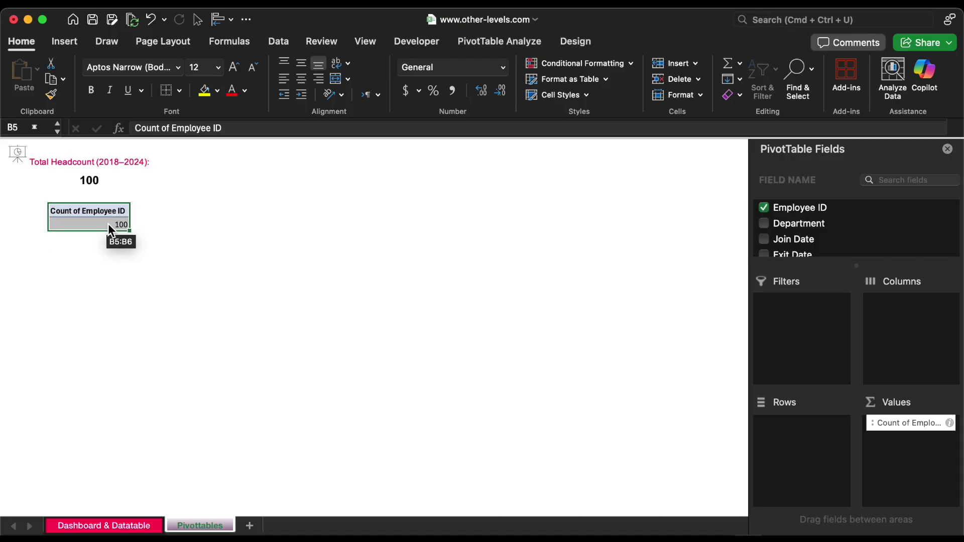
pyautogui.click(574, 43)
pyautogui.click(545, 102)
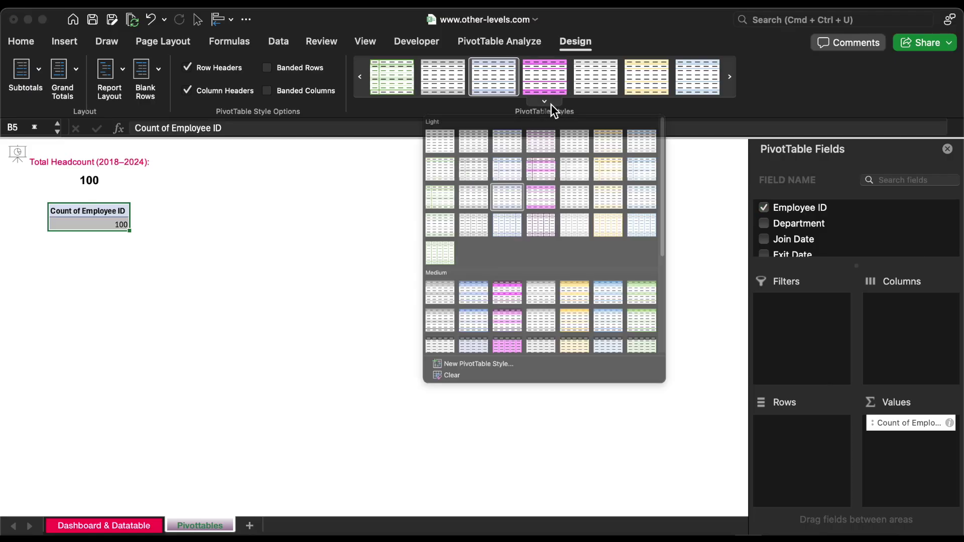
pyautogui.click(392, 377)
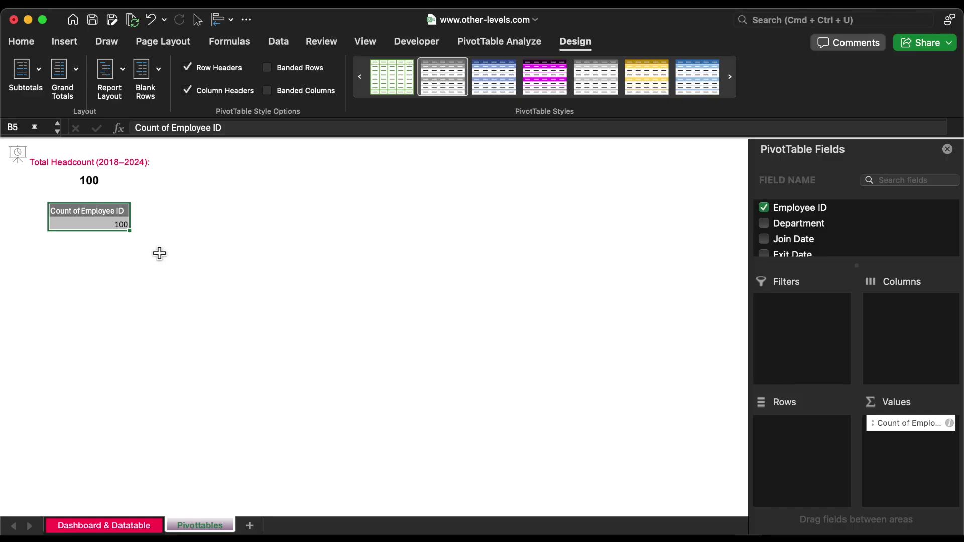
# Change the linked headcount text box on the dashboard to crimson text with a smaller font size
pyautogui.click(104, 526)
pyautogui.click(464, 221)
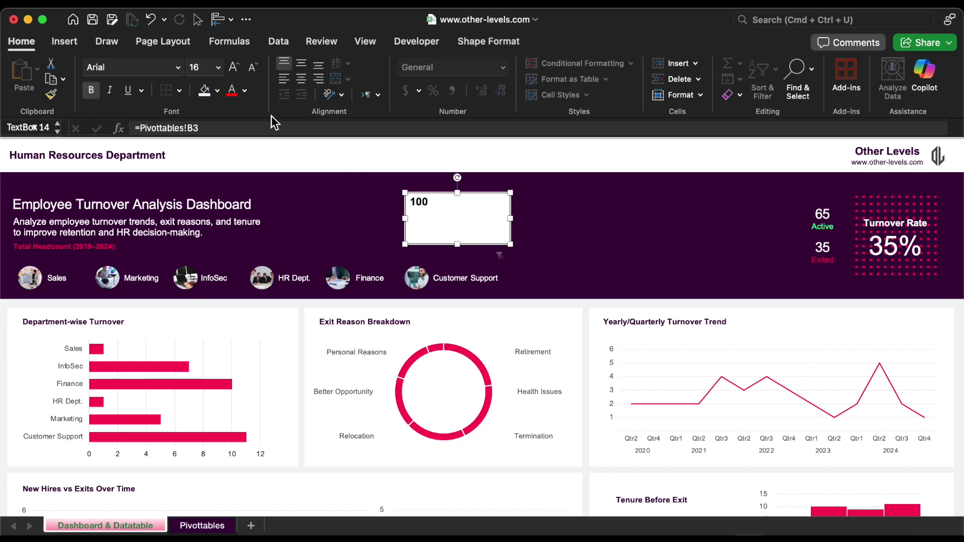
pyautogui.click(245, 90)
pyautogui.click(274, 299)
pyautogui.click(218, 67)
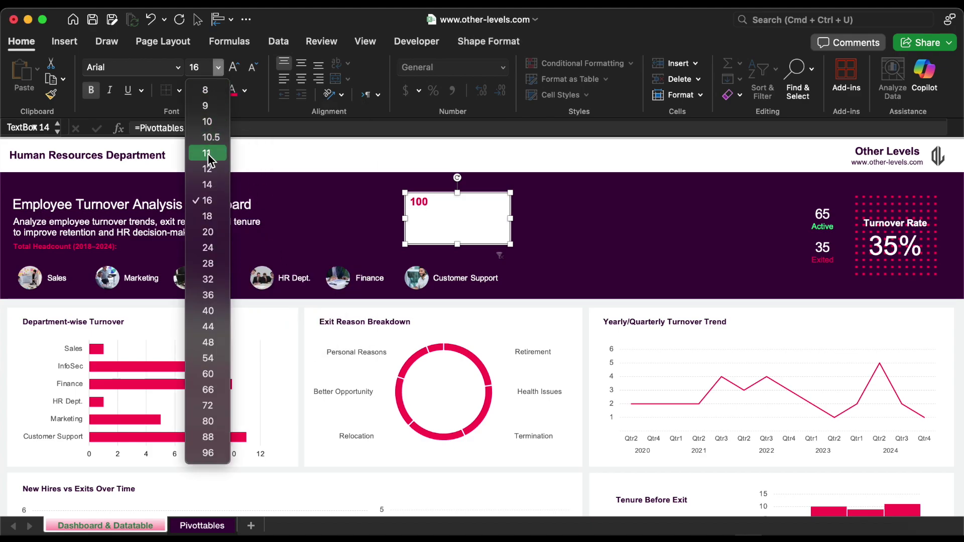
pyautogui.click(234, 143)
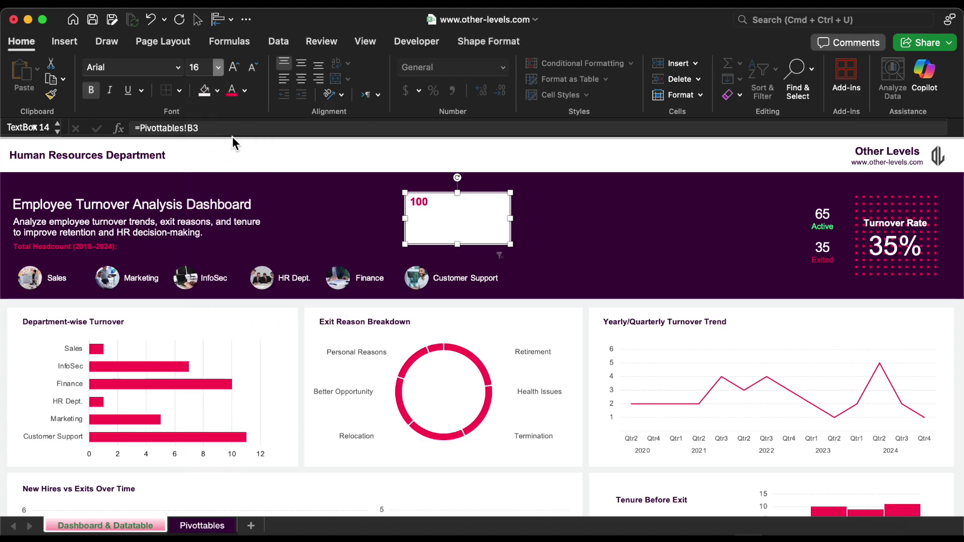
# Remove the headcount text box's outline and fill, and place it right after the Total Headcount (2018–2024) label in the banner
pyautogui.click(485, 43)
pyautogui.click(293, 67)
pyautogui.click(308, 123)
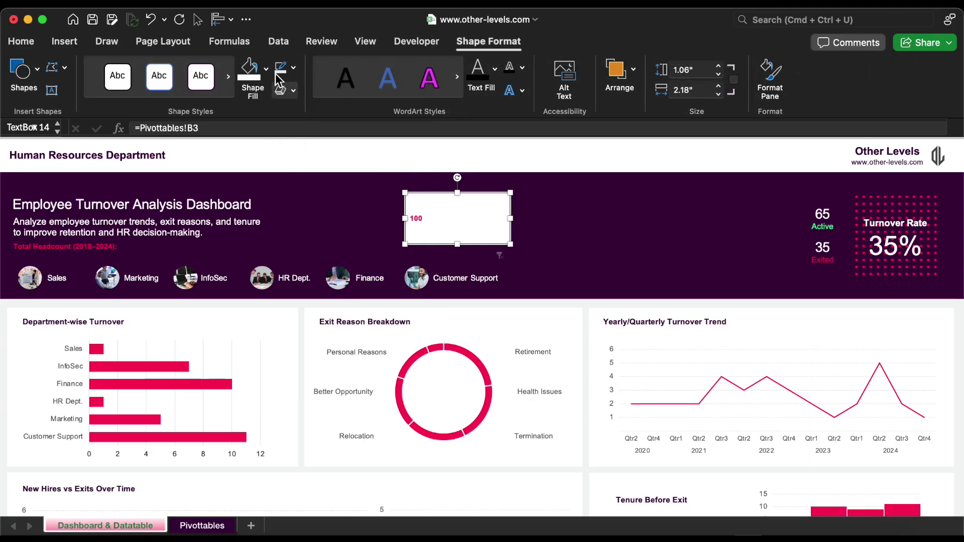
pyautogui.click(266, 69)
pyautogui.click(274, 128)
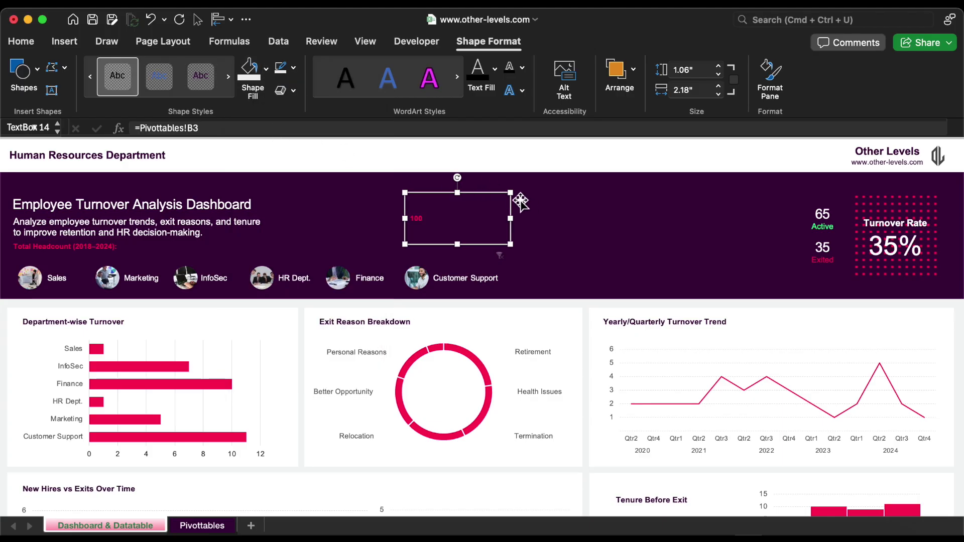
pyautogui.moveTo(510, 193); pyautogui.dragTo(144, 257)
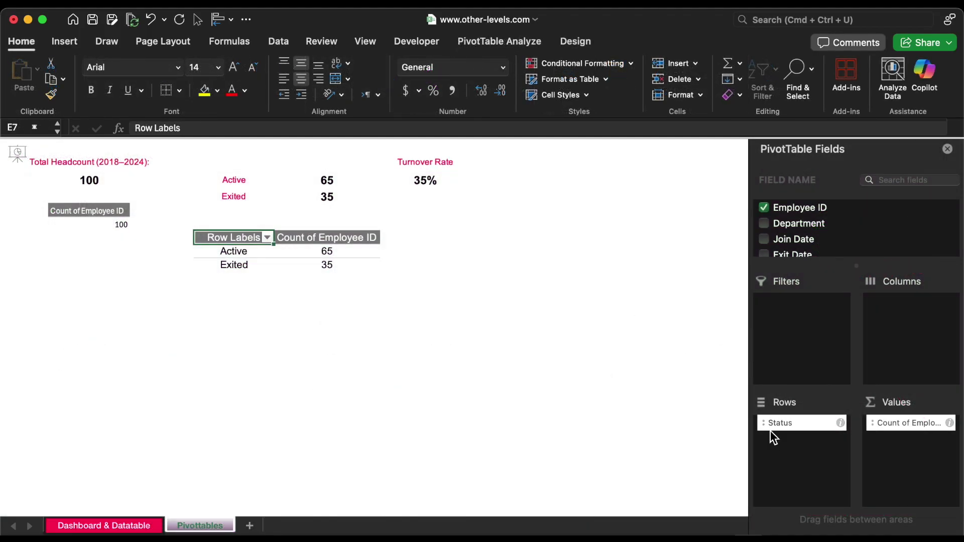
# Review the Status pivot's fields and the Active and Exited formulas, and enter =F4/SUM(F3:F4) in the Turnover Rate cell G3
pyautogui.click(778, 442)
pyautogui.click(918, 456)
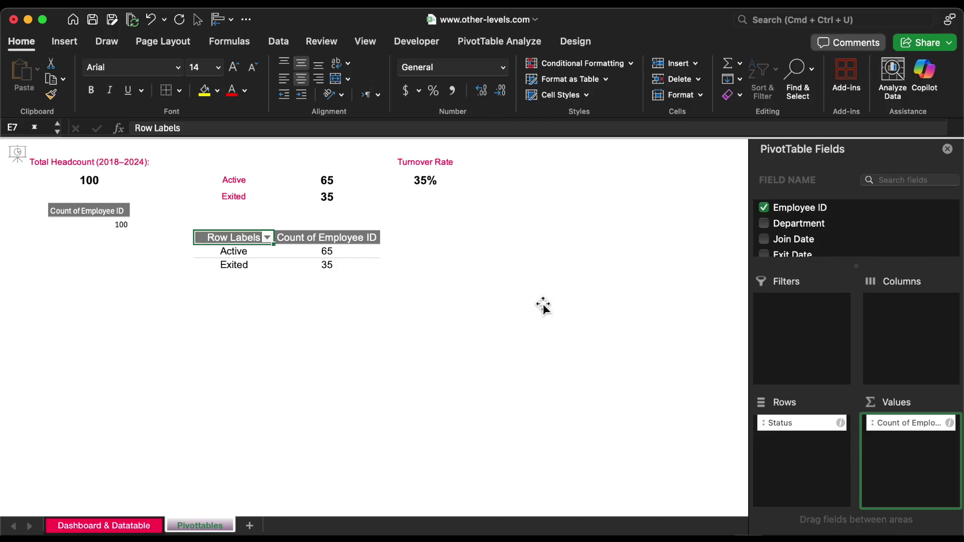
pyautogui.click(332, 183)
pyautogui.click(355, 203)
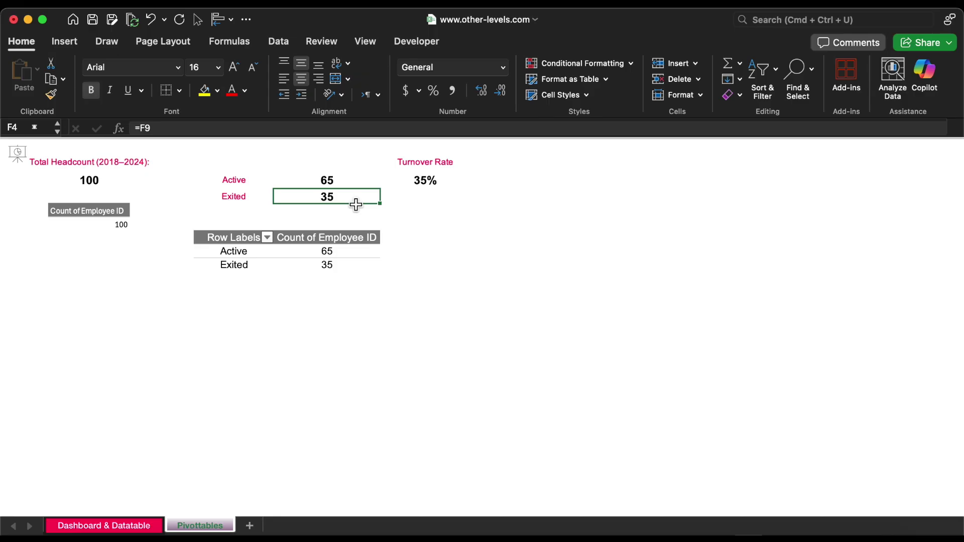
pyautogui.click(435, 182)
pyautogui.write('=')
pyautogui.click(327, 196)
pyautogui.write('/sum')
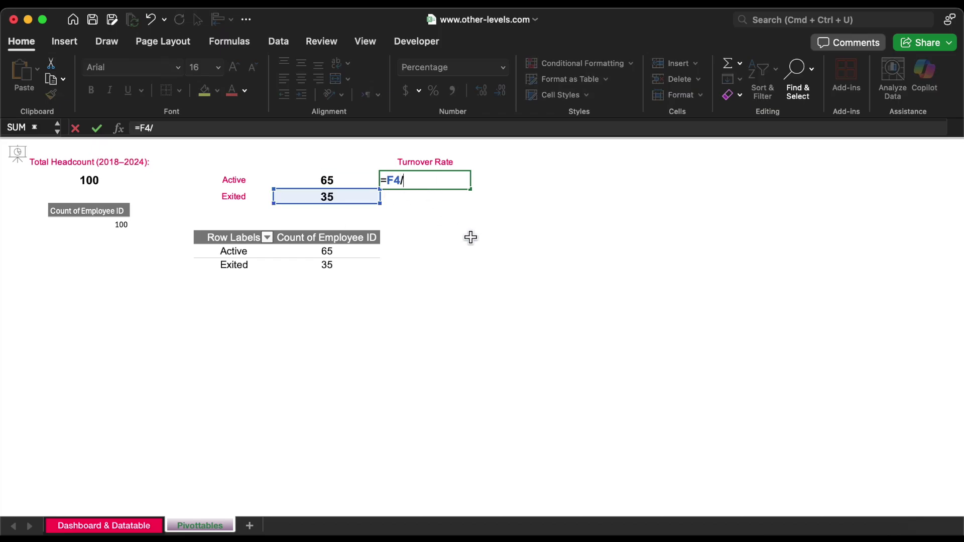
pyautogui.doubleClick(442, 211)
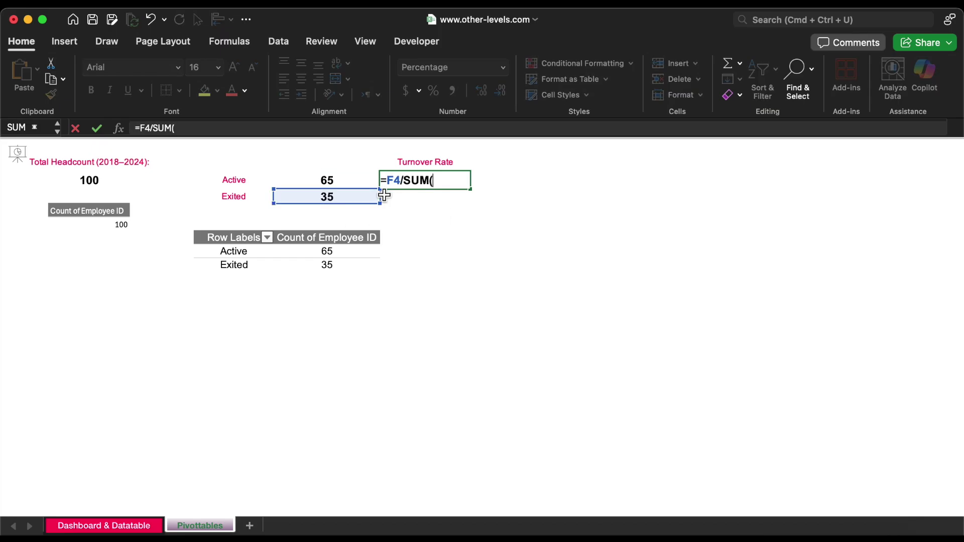
pyautogui.moveTo(333, 180); pyautogui.dragTo(339, 200)
pyautogui.press('Return')
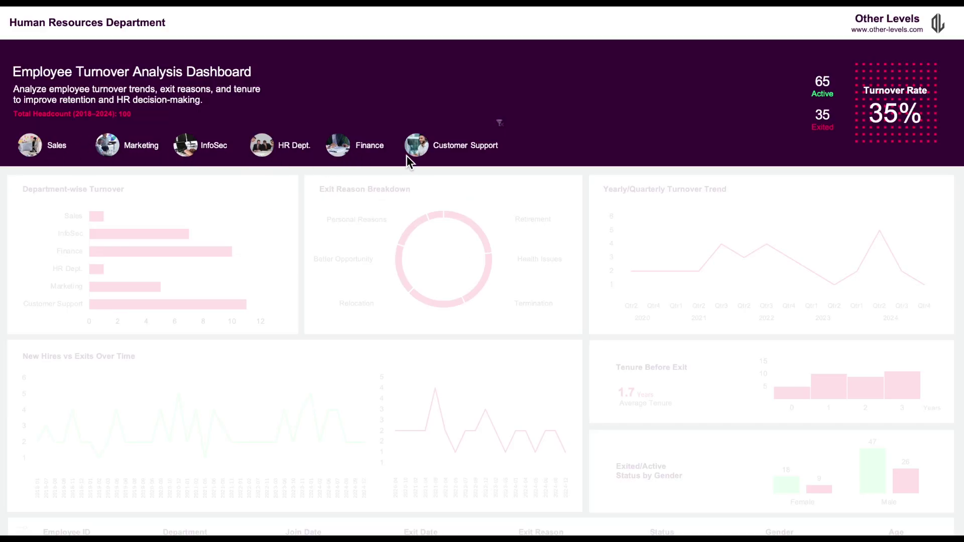
# Try the finished dashboard's department slicer by filtering for Customer Support and for Finance
pyautogui.click(458, 150)
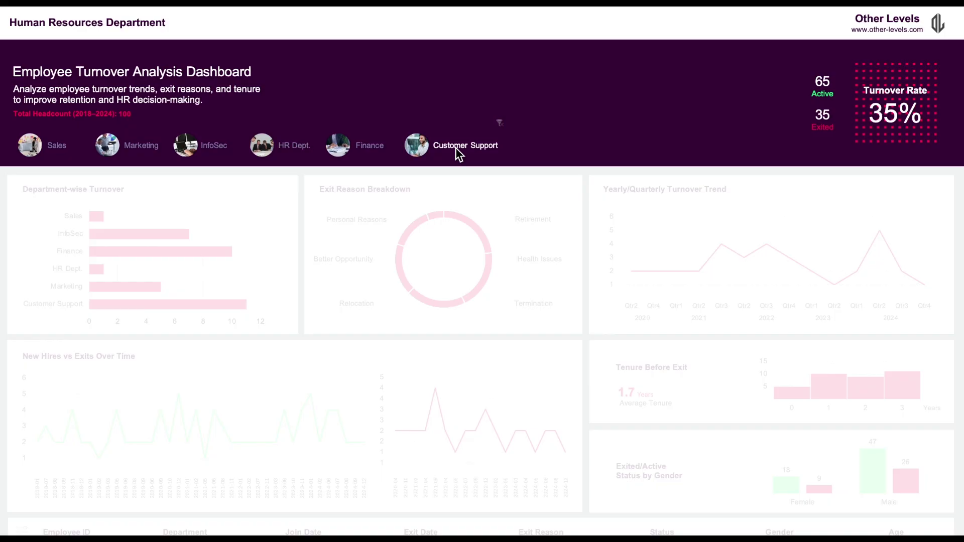
pyautogui.click(382, 151)
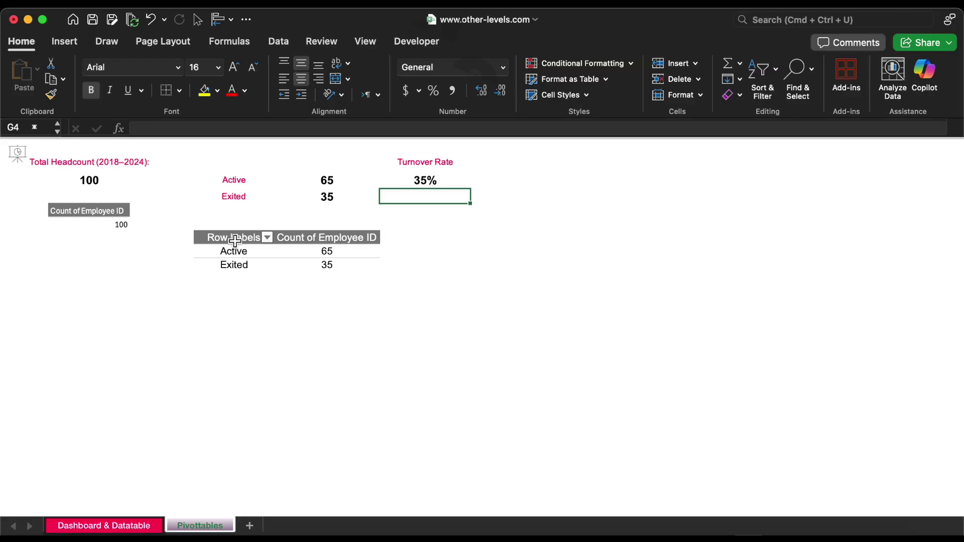
# Insert a Department slicer for the Active/Exited status pivot table
pyautogui.click(235, 241)
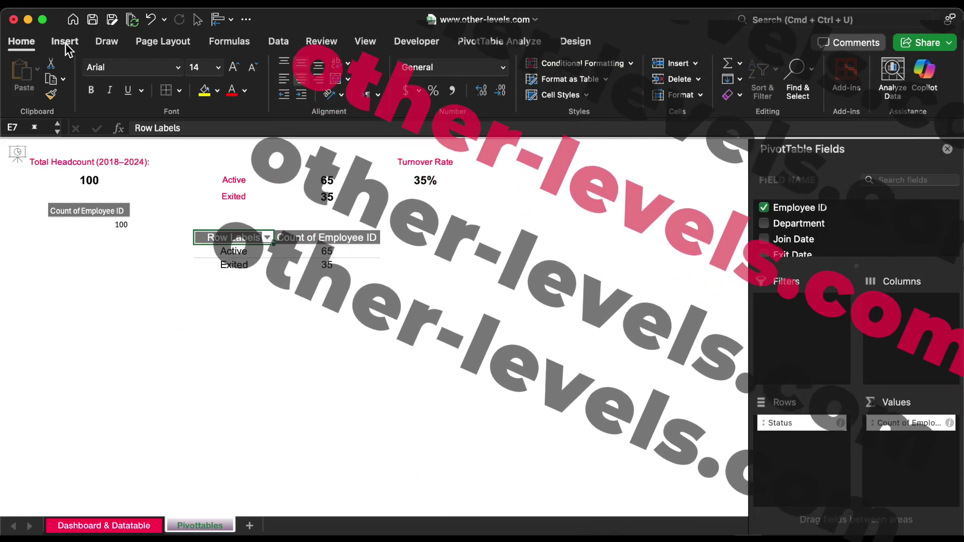
pyautogui.click(65, 42)
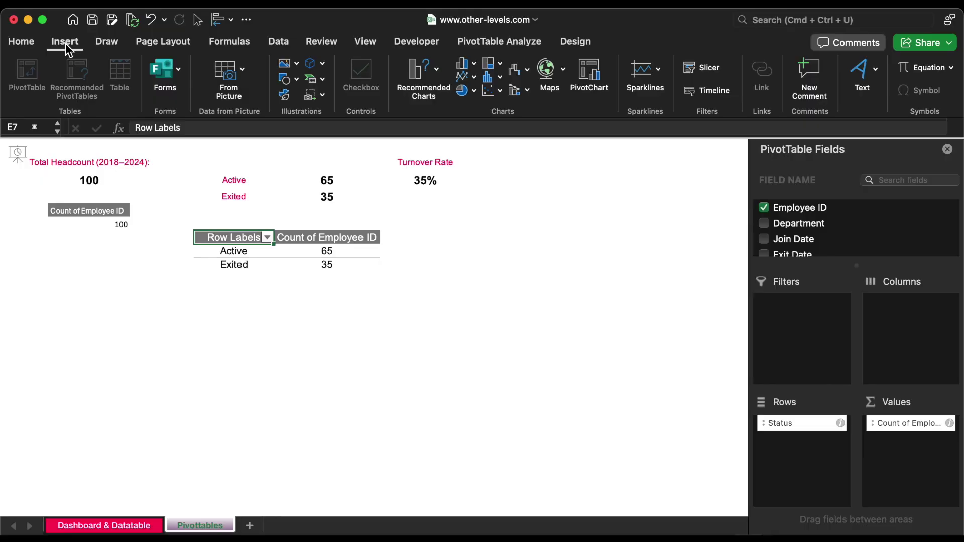
pyautogui.click(698, 67)
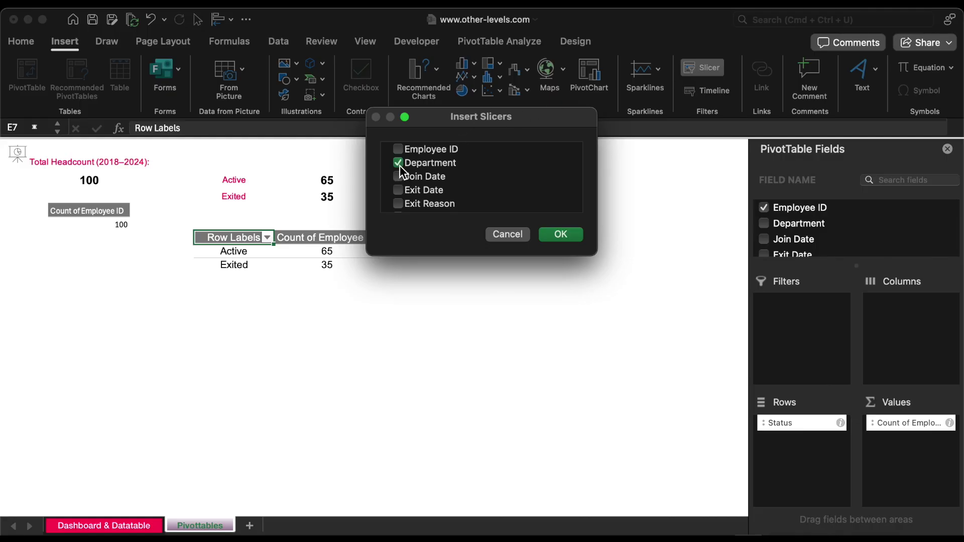
pyautogui.click(571, 236)
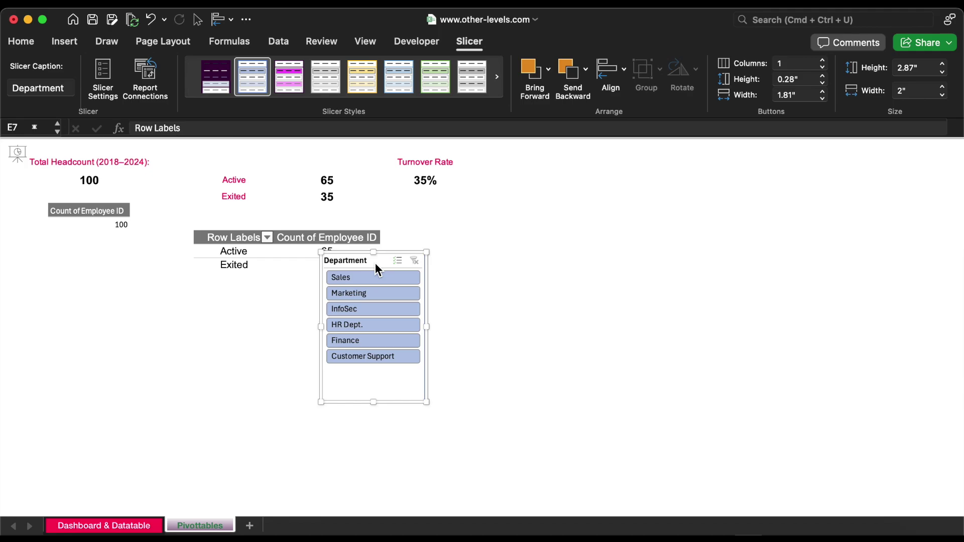
# Transfer the Department slicer from the Pivottables sheet to the Dashboard & Datatable sheet, near the banner's lower edge
pyautogui.press('super+x')
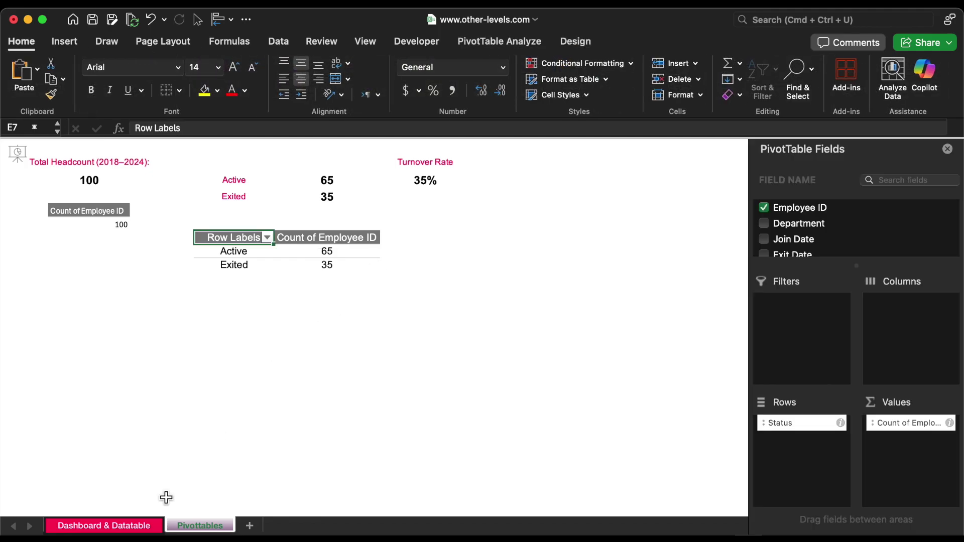
pyautogui.click(141, 527)
pyautogui.press('super+v')
pyautogui.moveTo(151, 347); pyautogui.dragTo(96, 277)
# Arrange the Department slicer's buttons in six columns
pyautogui.click(823, 61)
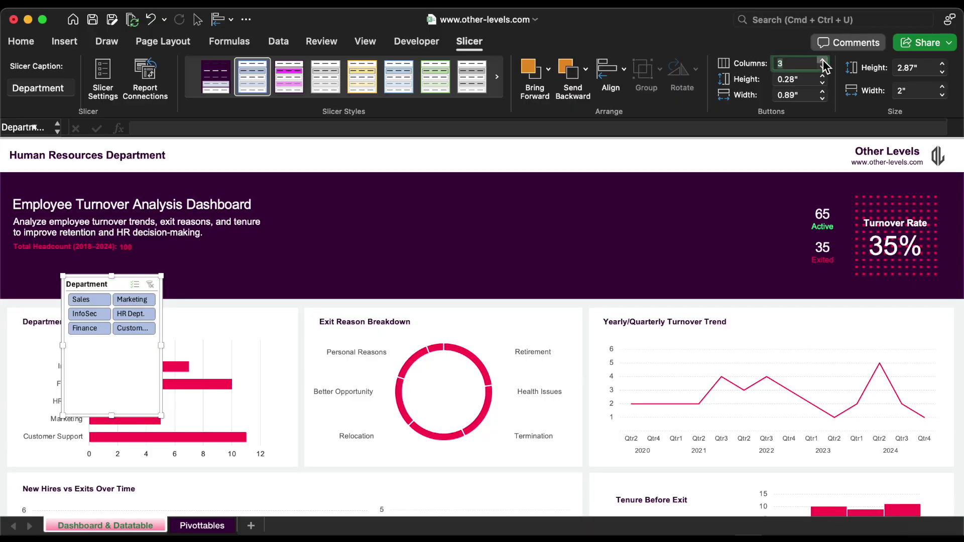
pyautogui.click(823, 61)
pyautogui.click(824, 61)
pyautogui.click(824, 61)
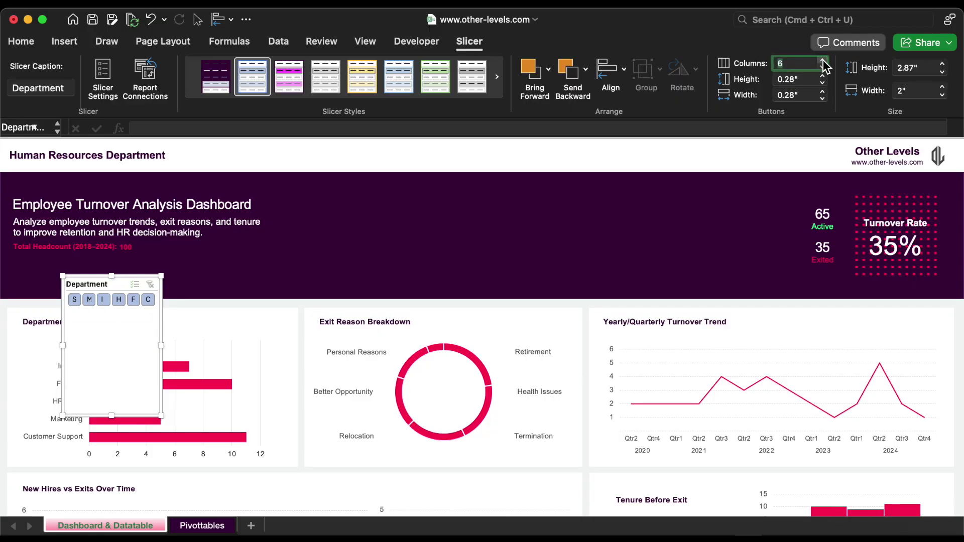
# Stretch the slicer along the banner's lower edge to about 9.75 by 0.81 inches and apply the custom dark purple slicer style
pyautogui.moveTo(161, 416); pyautogui.dragTo(542, 324)
pyautogui.moveTo(426, 286); pyautogui.dragTo(394, 264)
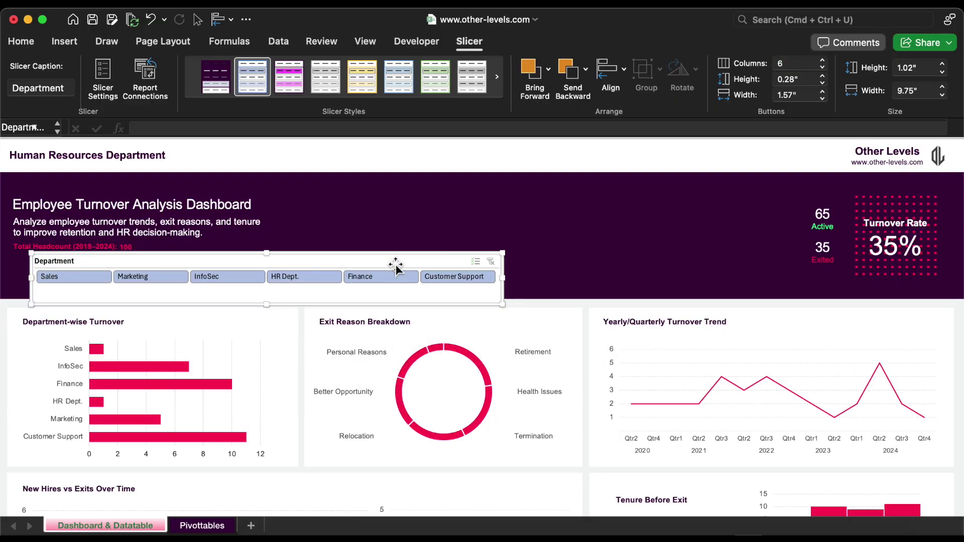
pyautogui.click(217, 85)
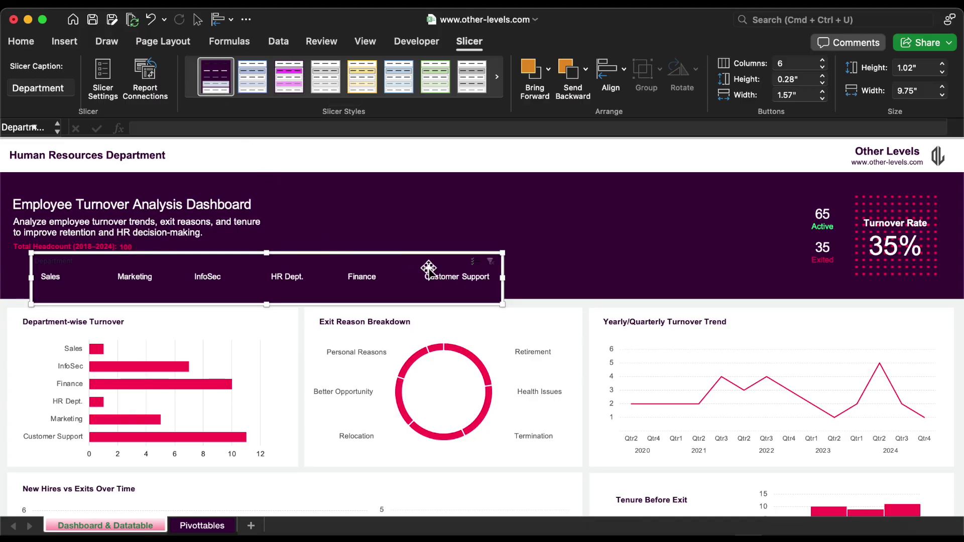
pyautogui.moveTo(269, 254)
pyautogui.mouseDown()
pyautogui.moveTo(305, 257)
pyautogui.moveTo(261, 261)
pyautogui.mouseUp()
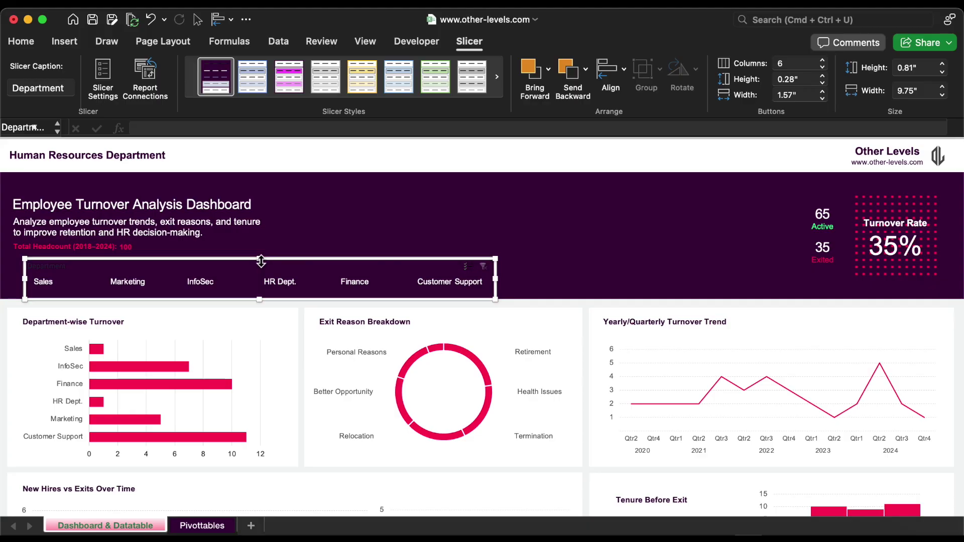
# Insert a round portrait picture and shrink it to icon size beside the slicer's Customer Support button
pyautogui.click(64, 42)
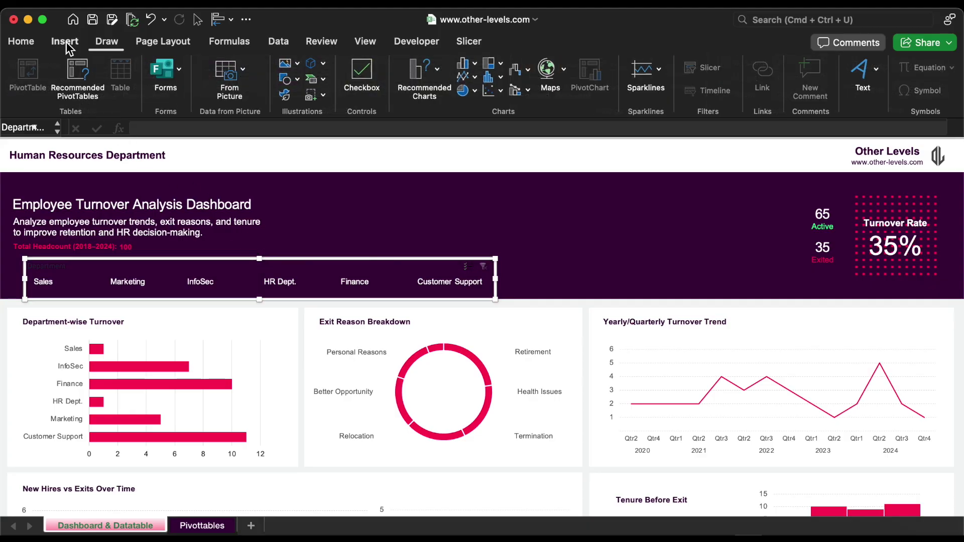
pyautogui.click(295, 67)
pyautogui.moveTo(346, 100)
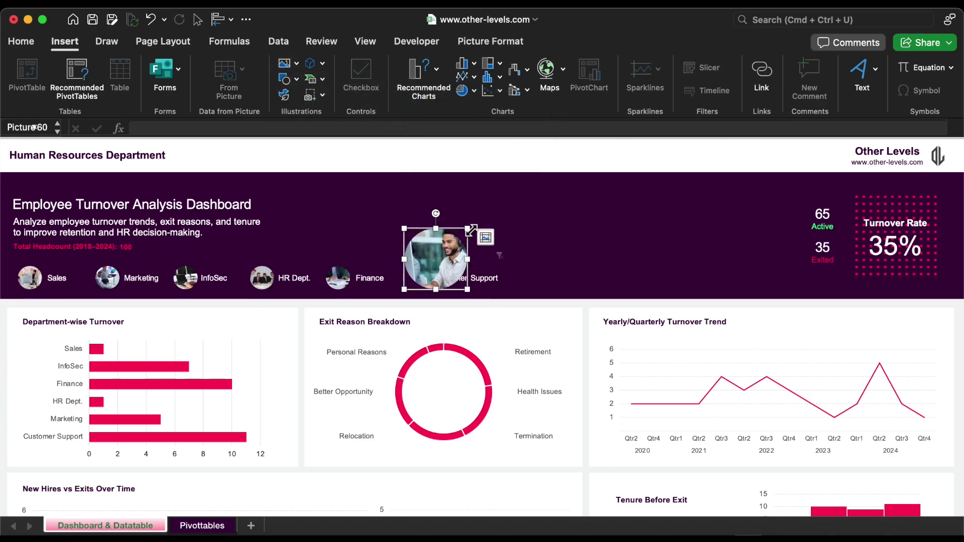
pyautogui.moveTo(468, 229); pyautogui.dragTo(432, 265)
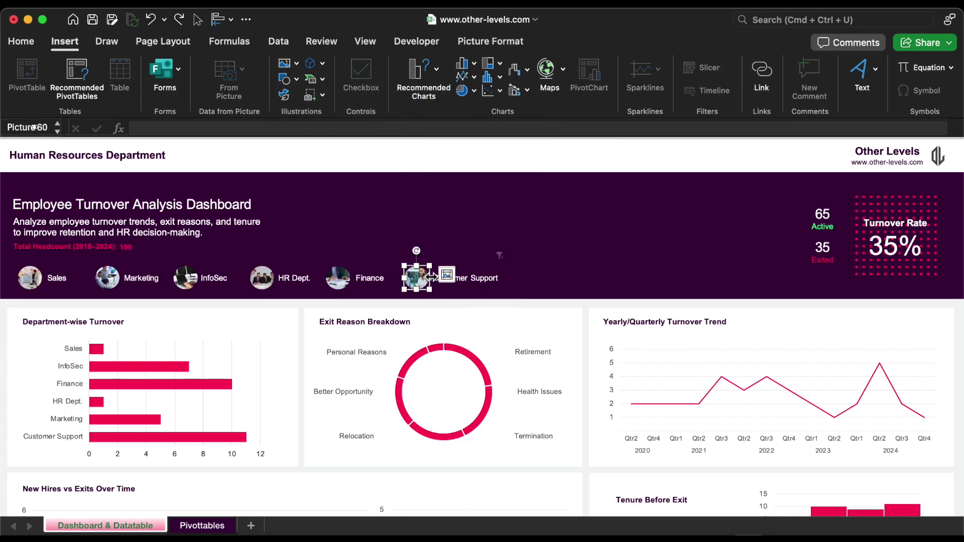
pyautogui.click(455, 305)
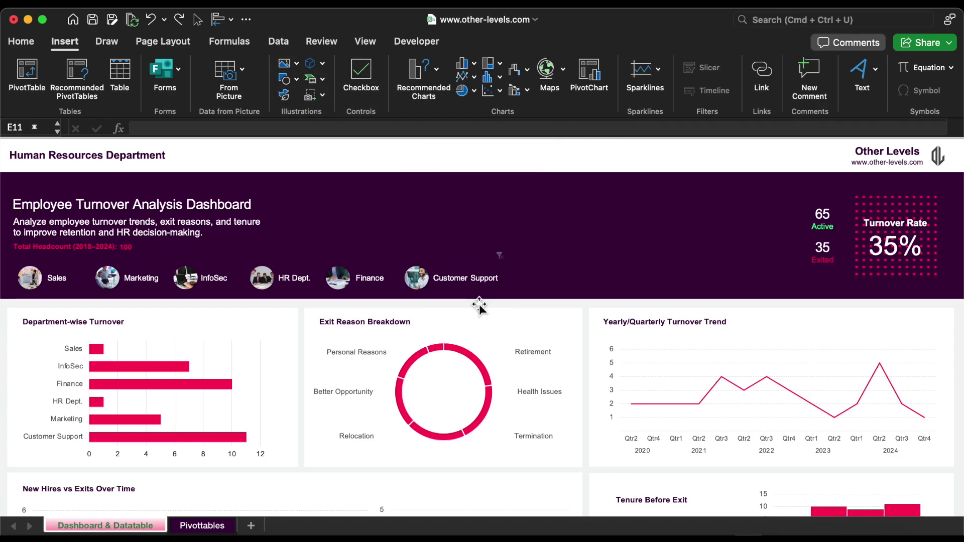
# Test the slicer by filtering the dashboard for Customer Support and Finance, and clear the filter
pyautogui.click(477, 281)
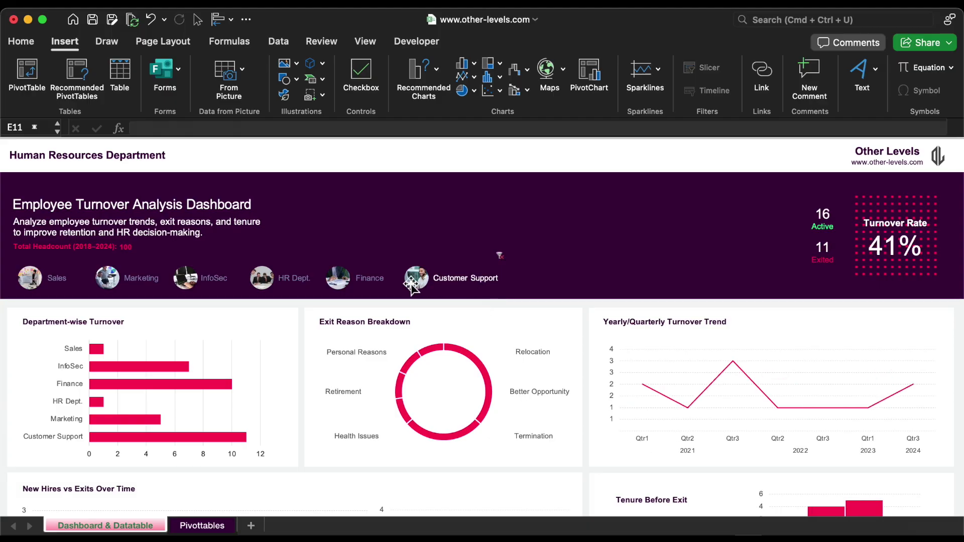
pyautogui.click(380, 283)
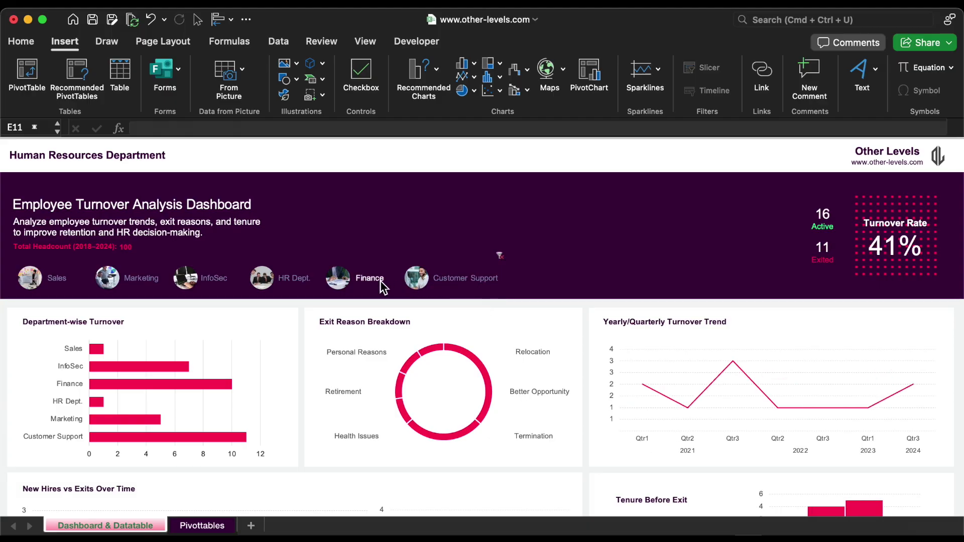
pyautogui.click(500, 255)
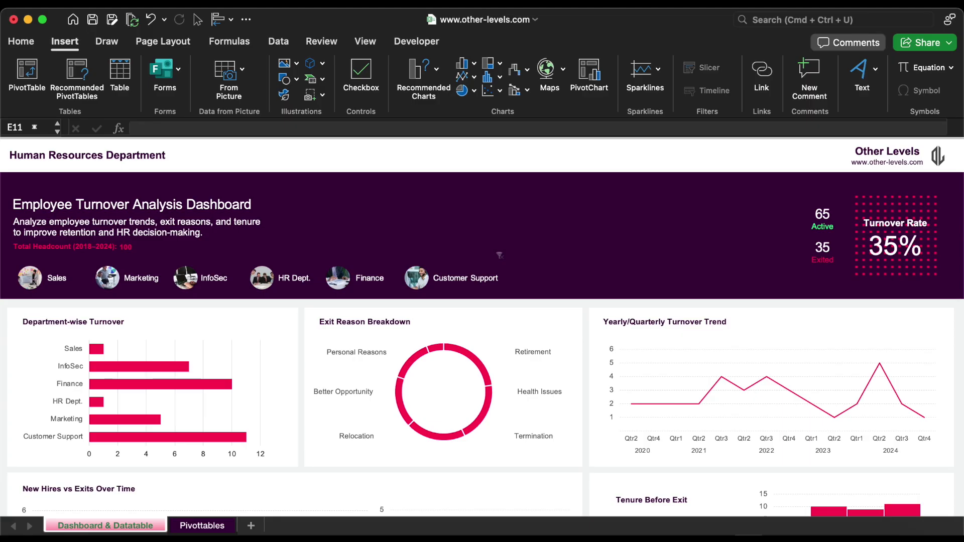
# Hide the formula bar and sheet tabs through the View preferences, and collapse the ribbon
pyautogui.press('super+comma')
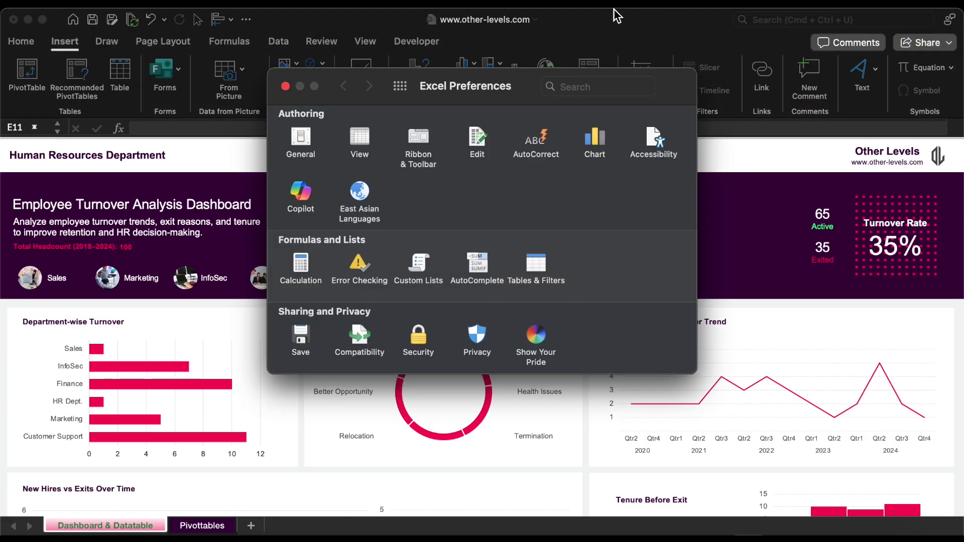
pyautogui.click(360, 141)
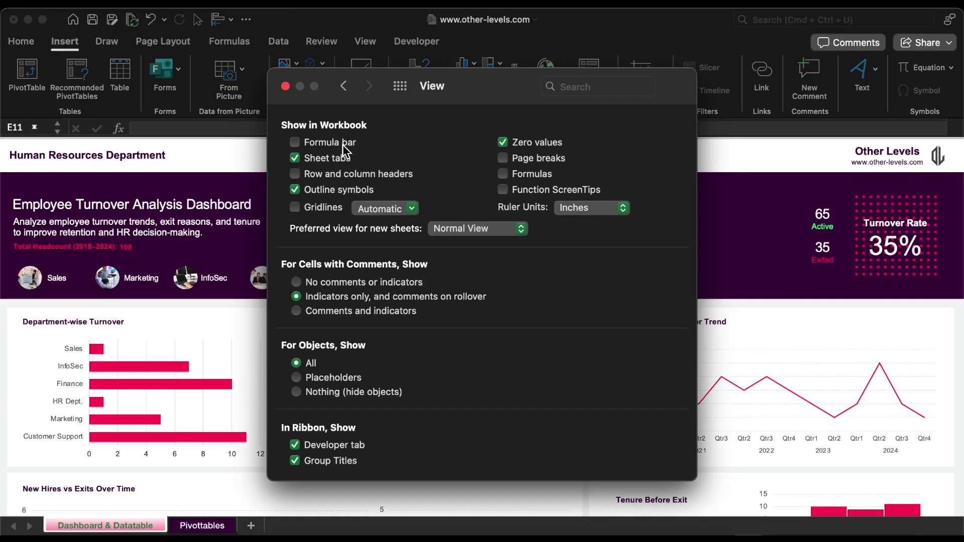
pyautogui.click(286, 86)
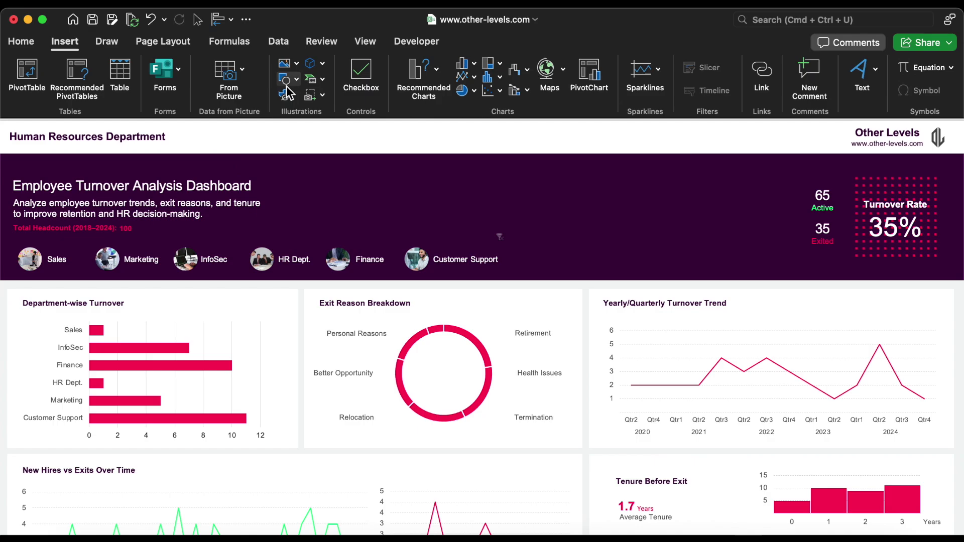
pyautogui.click(66, 42)
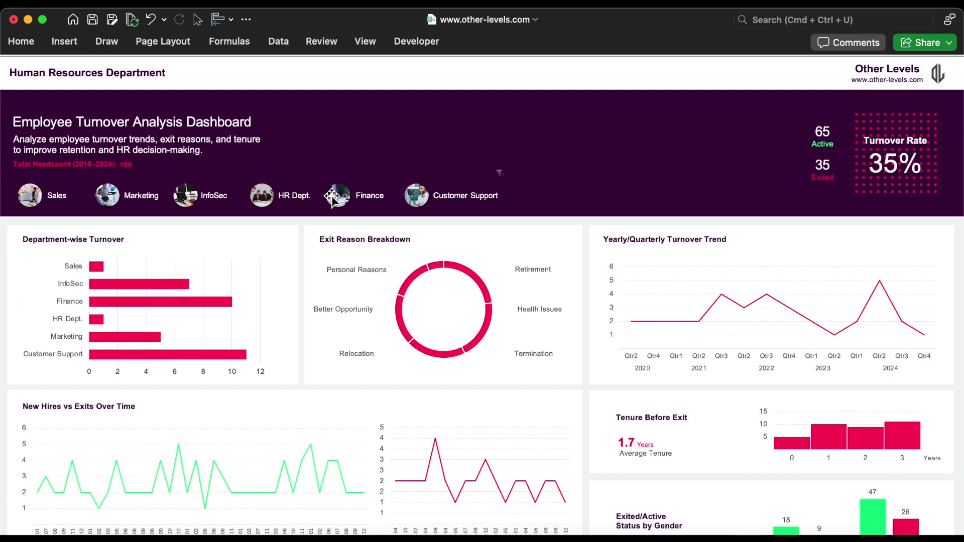
# Check the employee table and the navigation icons by opening the Pivottables sheet and returning to the dashboard
pyautogui.scroll(-10, 453, 300)
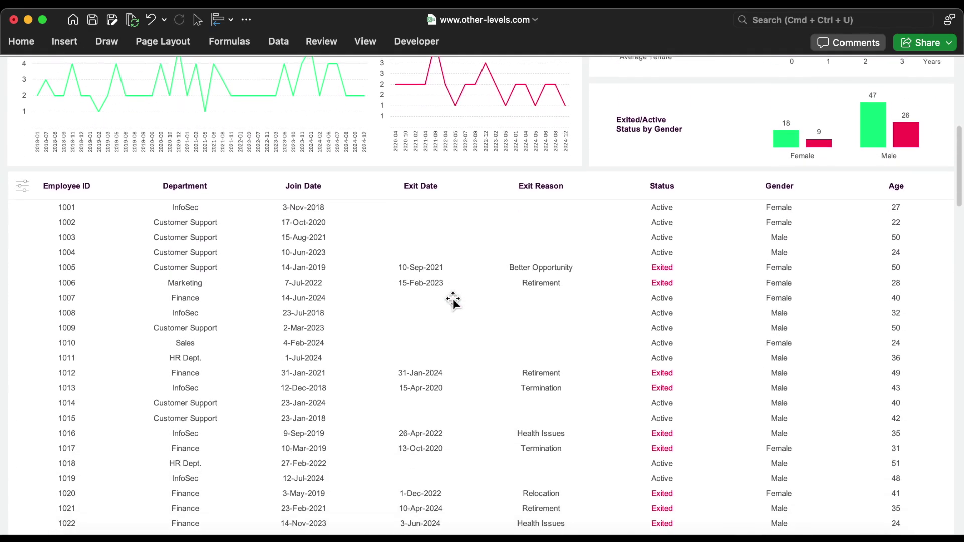
pyautogui.scroll(-1, 453, 301)
pyautogui.click(19, 165)
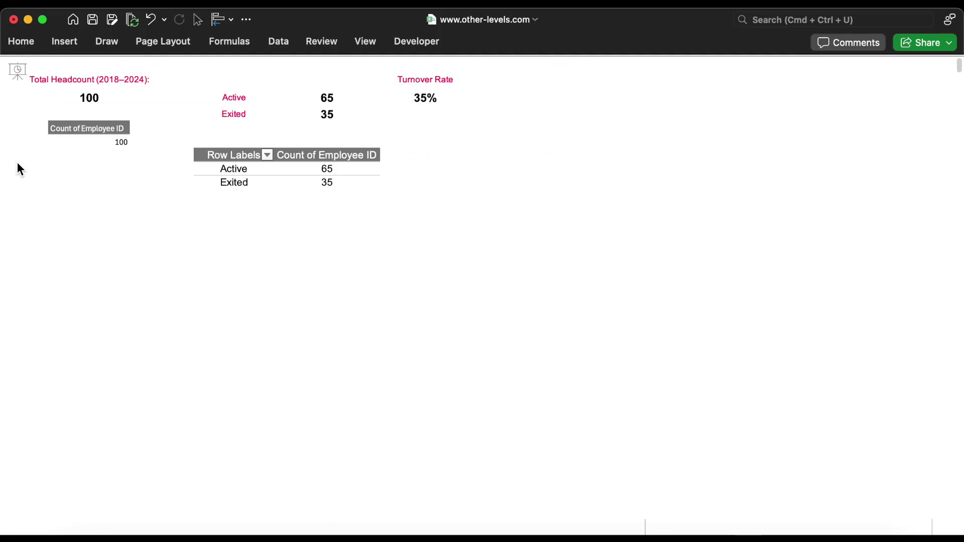
pyautogui.click(19, 77)
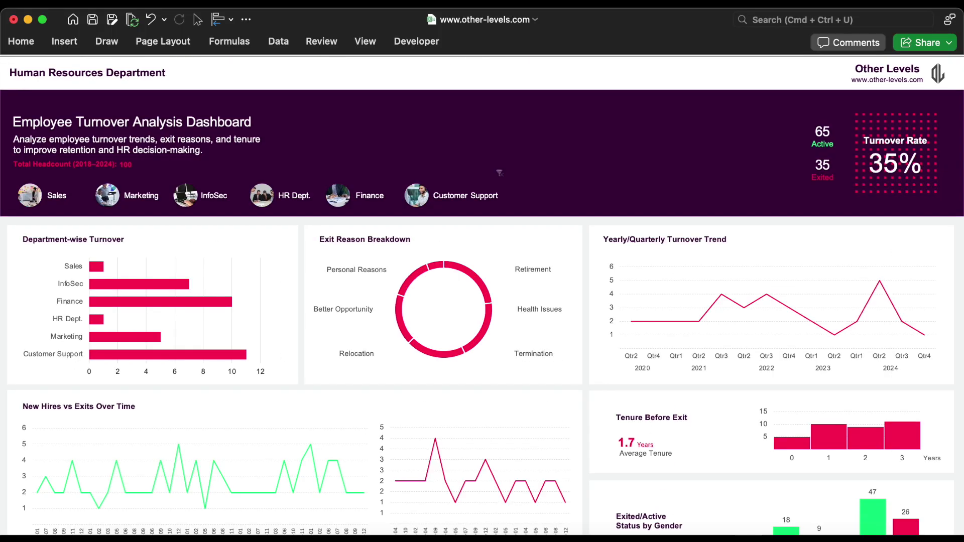